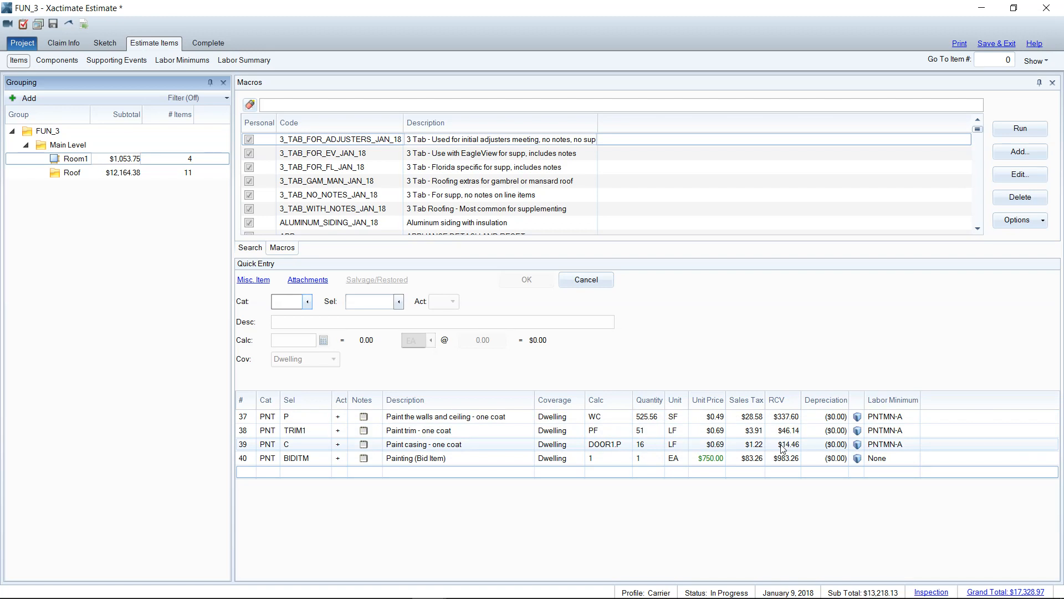
- Review the item image and full definition of the one-coat wall and ceiling paint line item
left_click(249, 460)
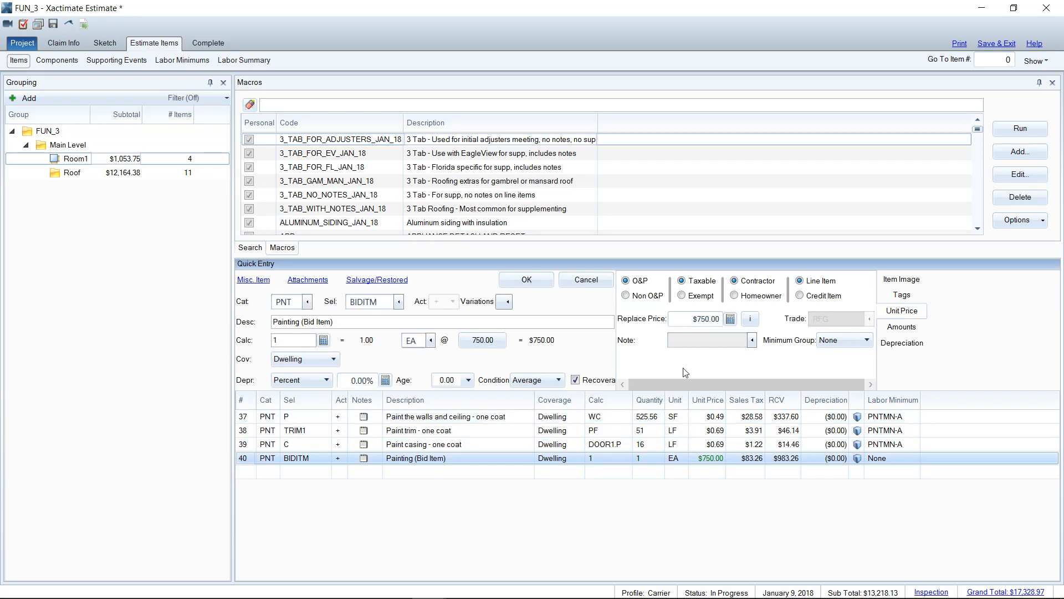
left_click(902, 280)
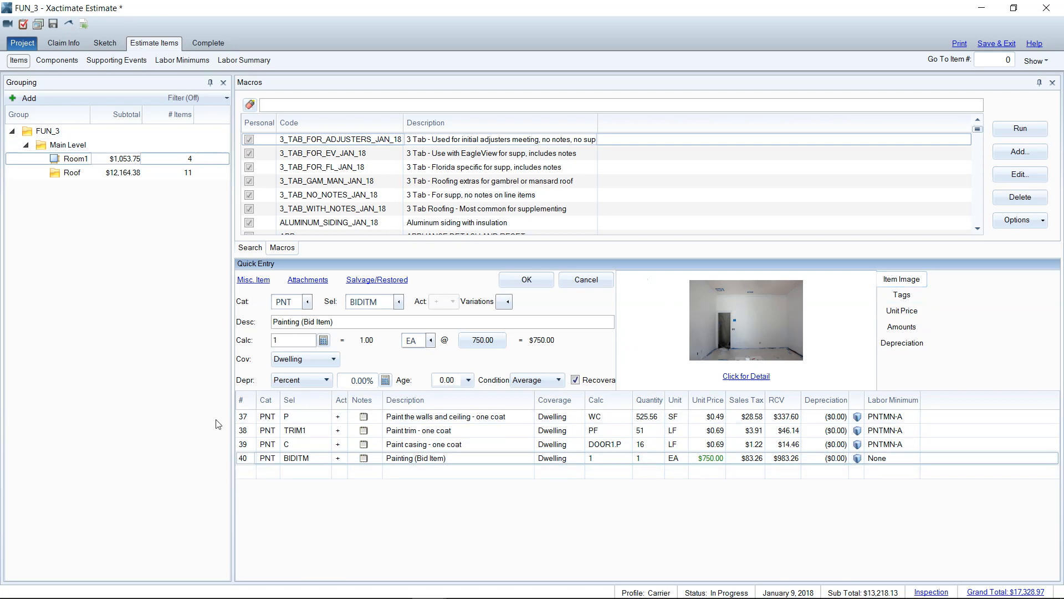
left_click(249, 416)
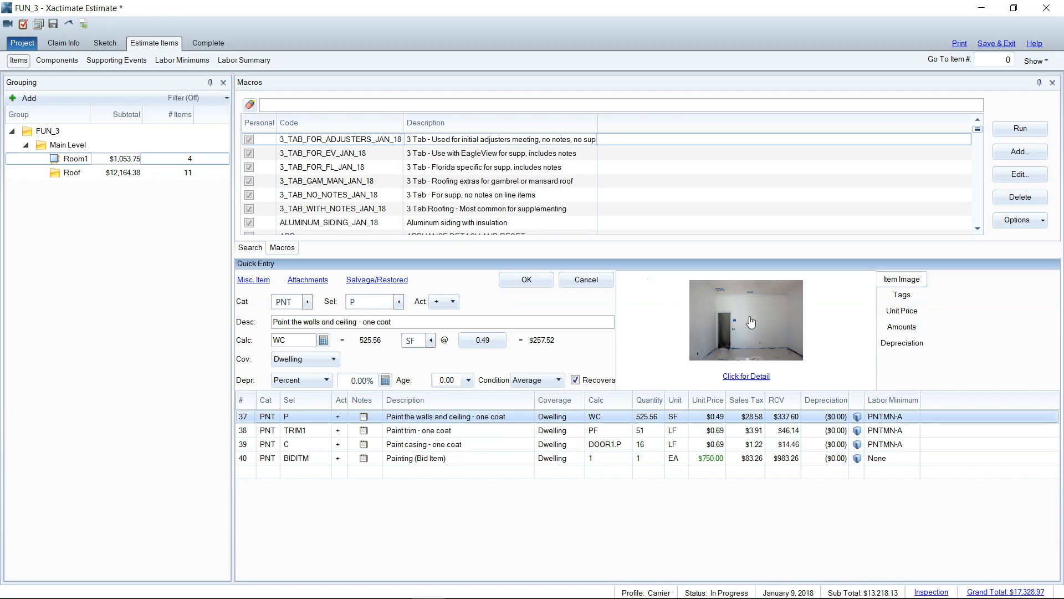
left_click(766, 336)
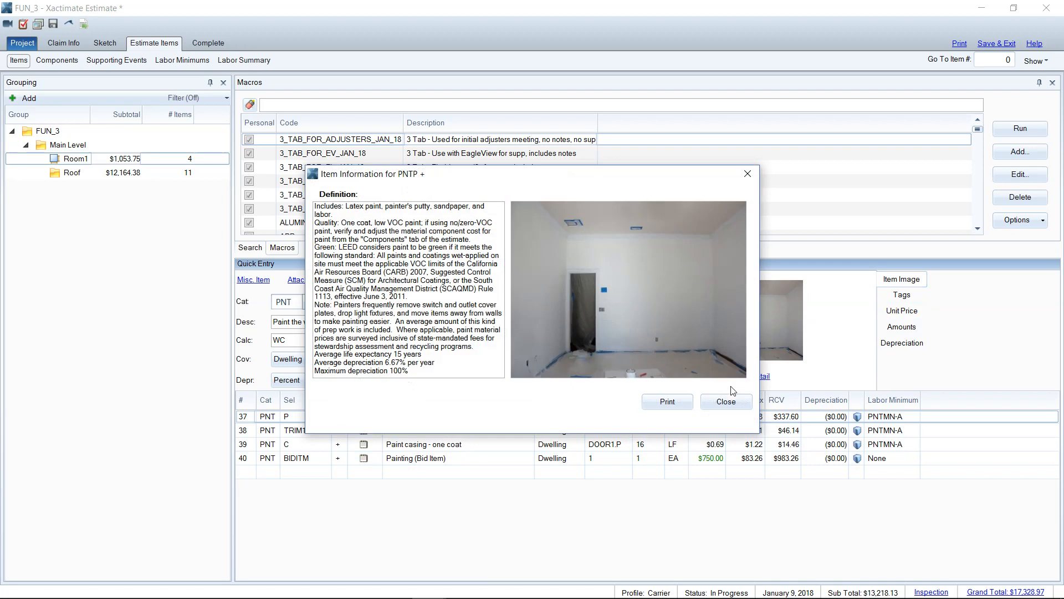
left_click(731, 402)
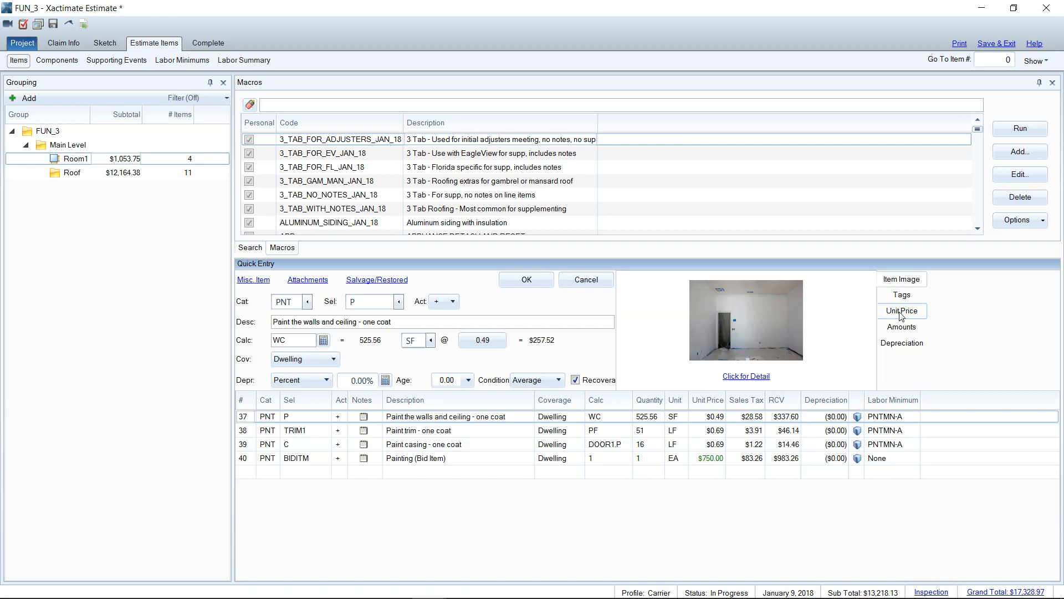
- Open the price notes list from the unit price settings of the wall and ceiling paint item
left_click(491, 345)
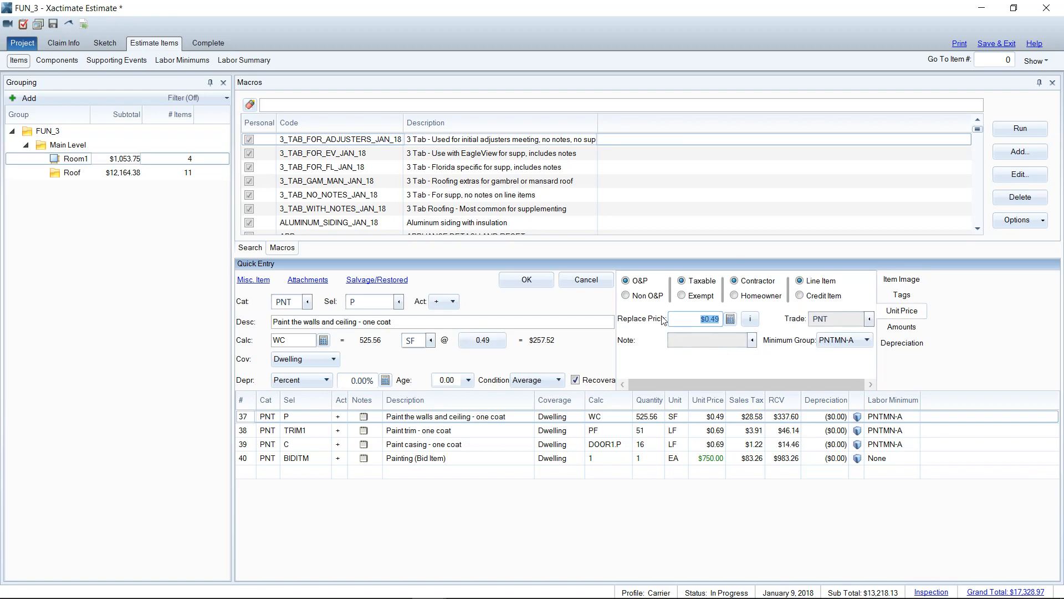
left_click(899, 282)
left_click(903, 314)
left_click(907, 284)
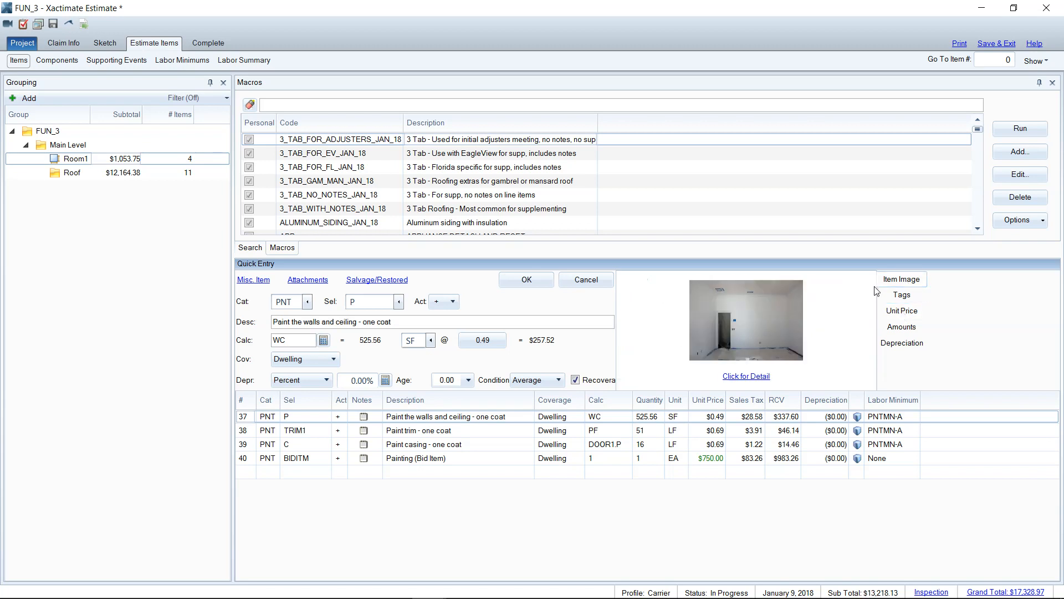
left_click(888, 317)
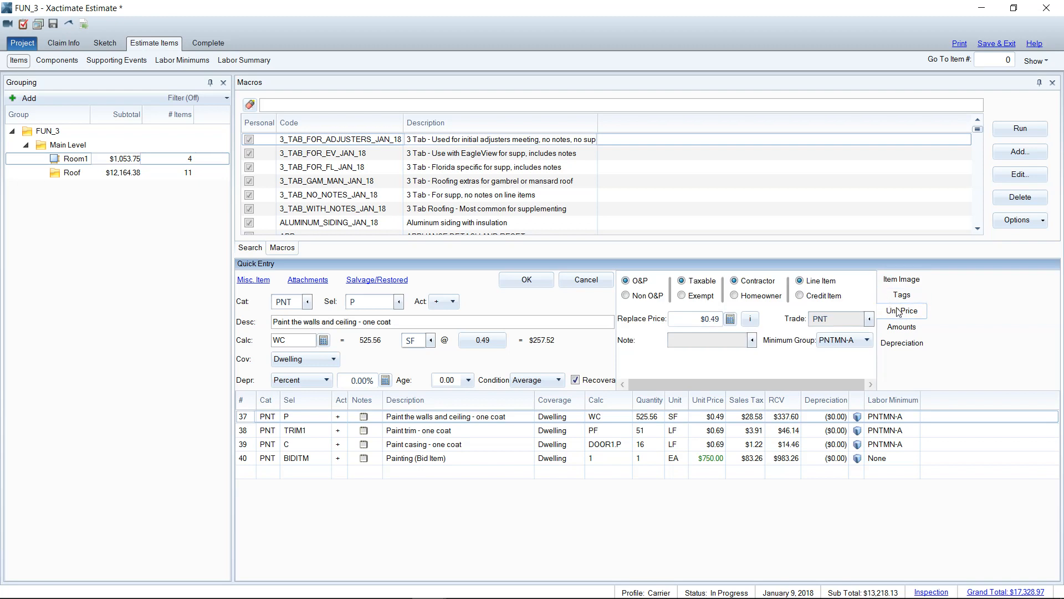
left_click(753, 341)
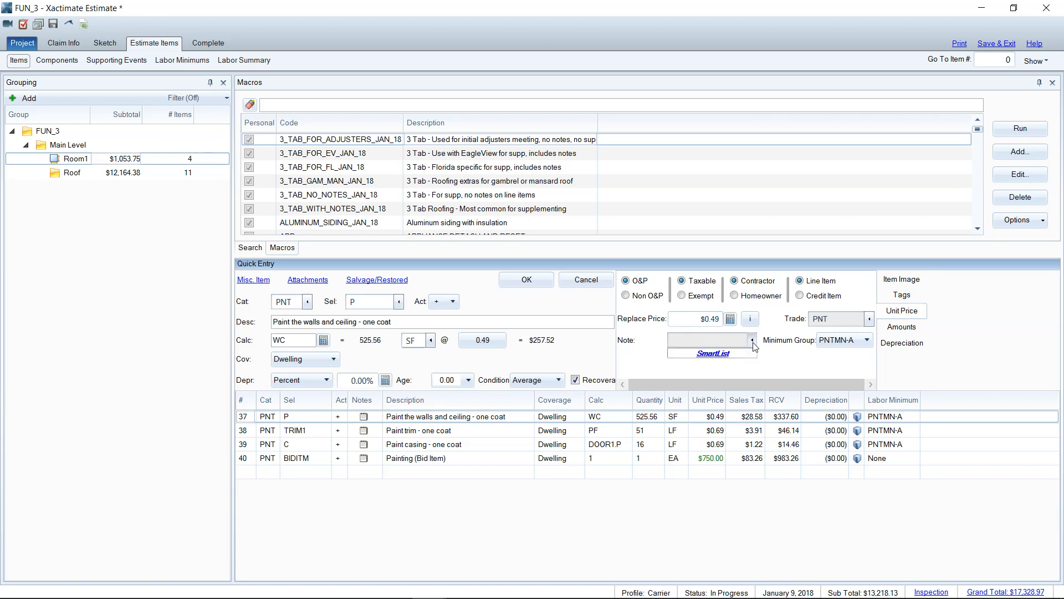
left_click(715, 354)
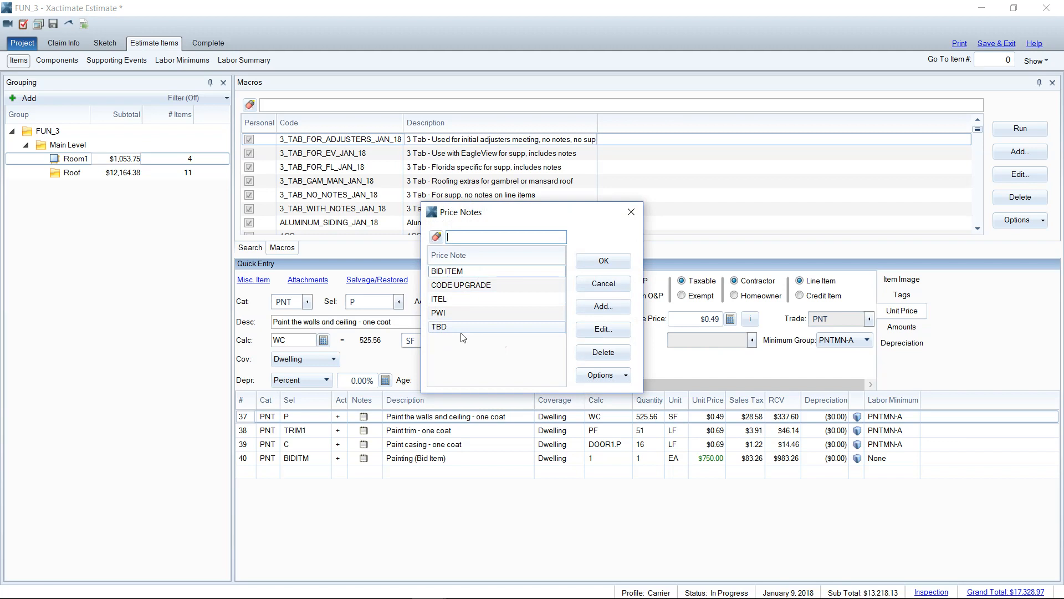
left_click(459, 272)
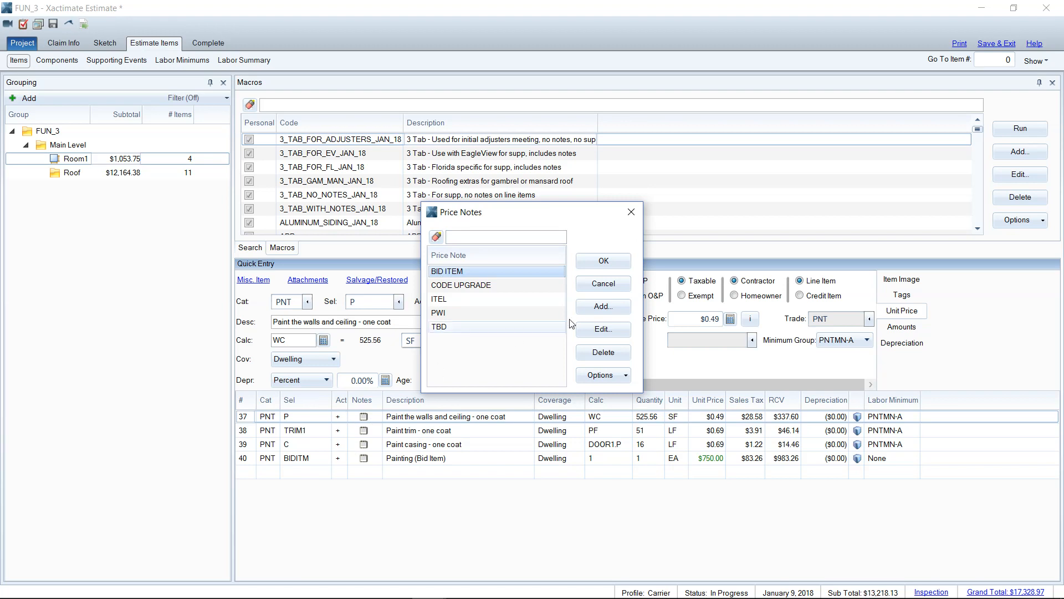
left_click(604, 308)
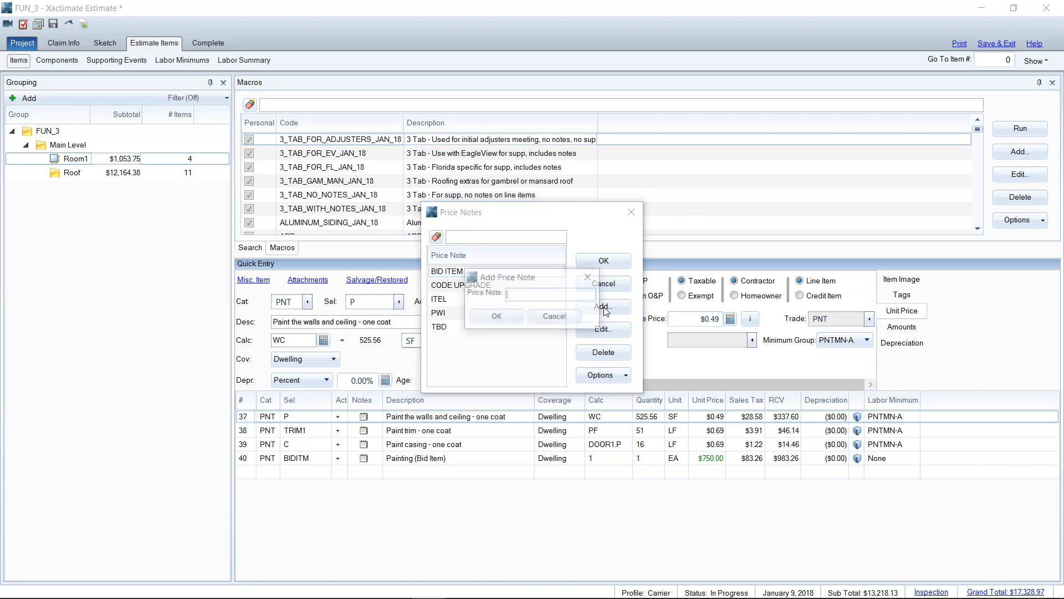
type("bi")
key("BackSpace")
key("BackSpace")
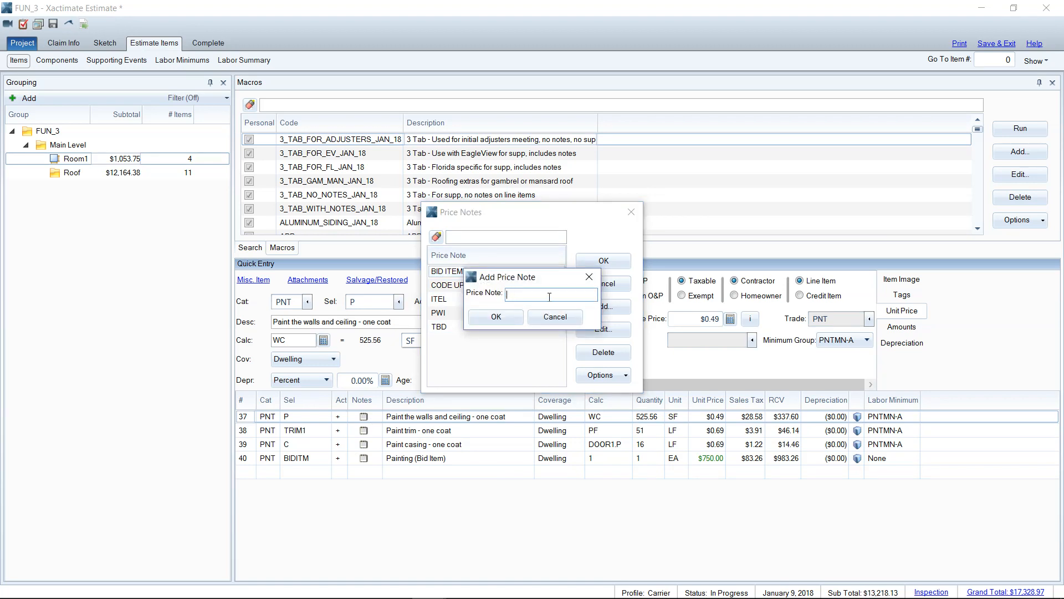
left_click(563, 321)
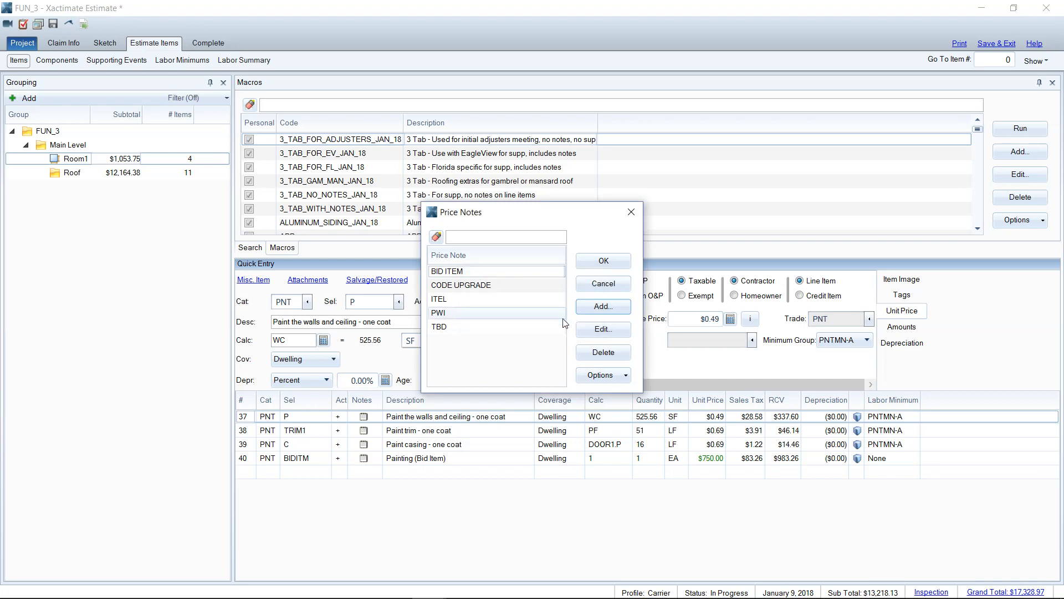
- Add a new price note named PAINT BID to the price notes list
left_click(517, 276)
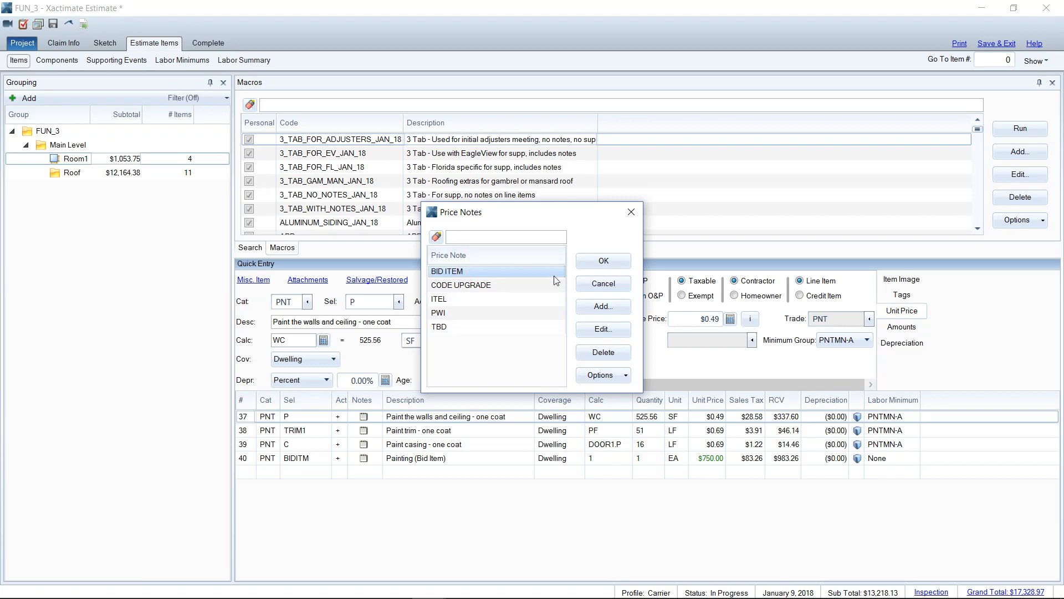
left_click(579, 308)
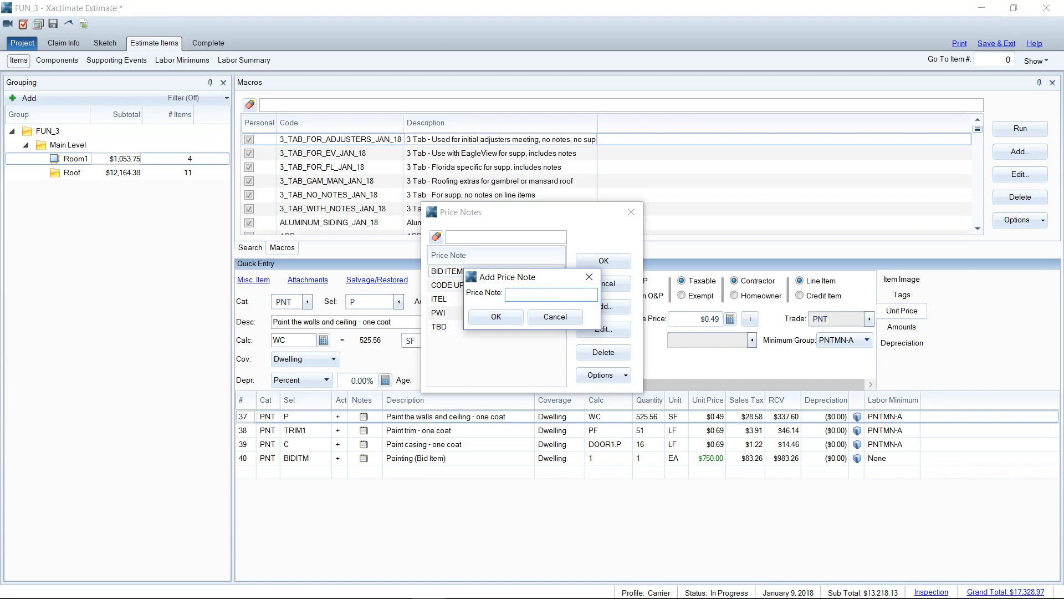
type("PAINT BID")
left_click(517, 321)
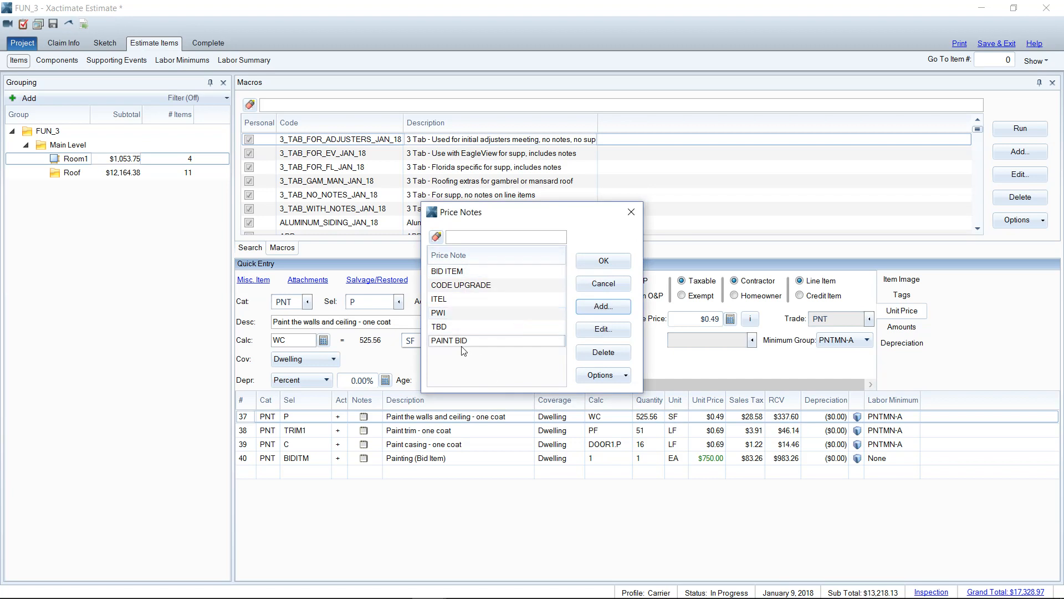
- Assign the BID ITEM price note to the wall and ceiling paint item and save the line item
left_click(474, 271)
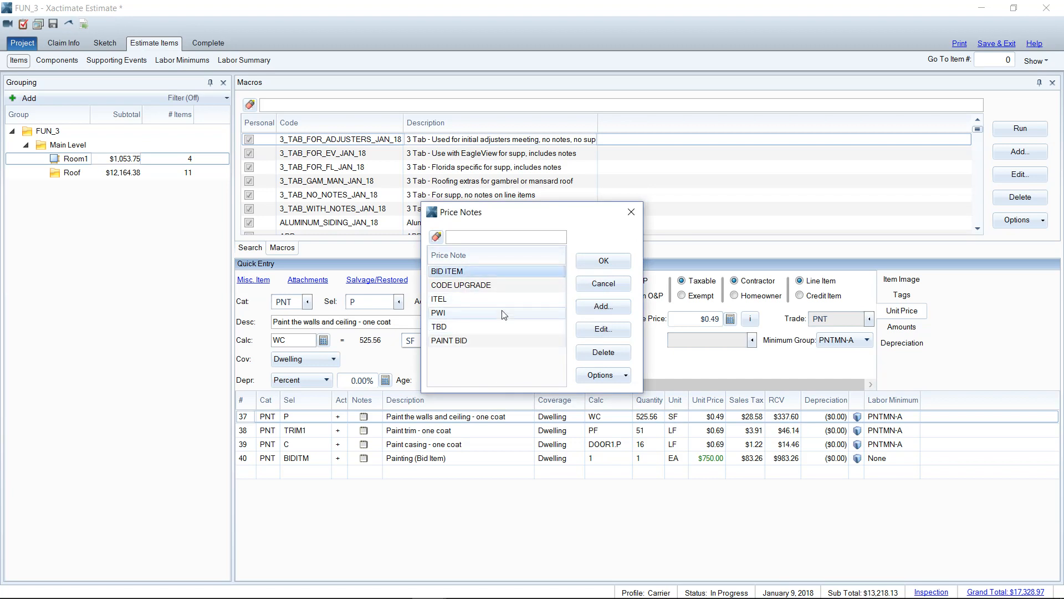
left_click(604, 262)
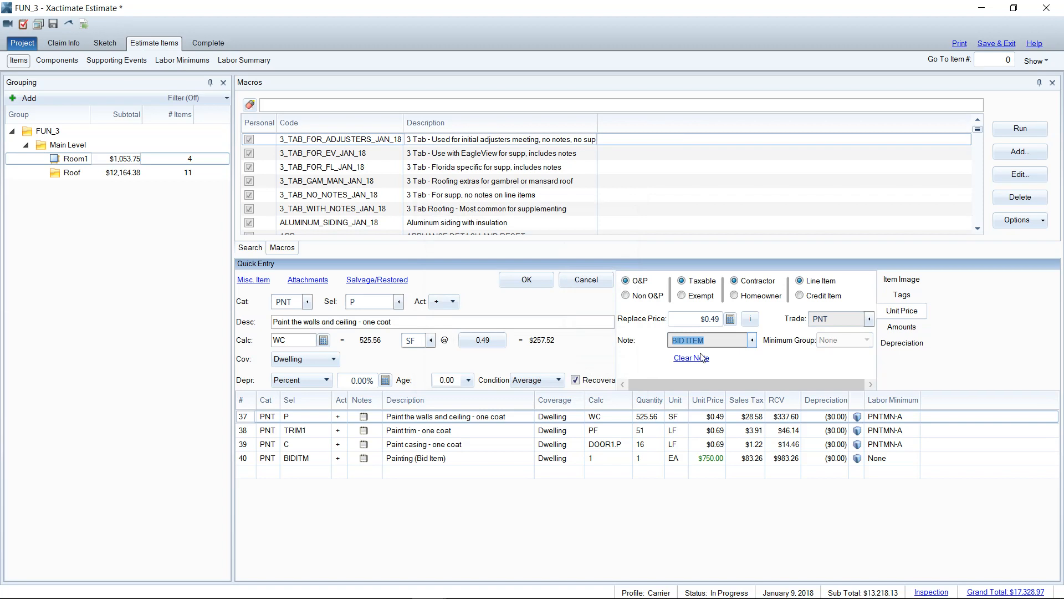
left_click(536, 283)
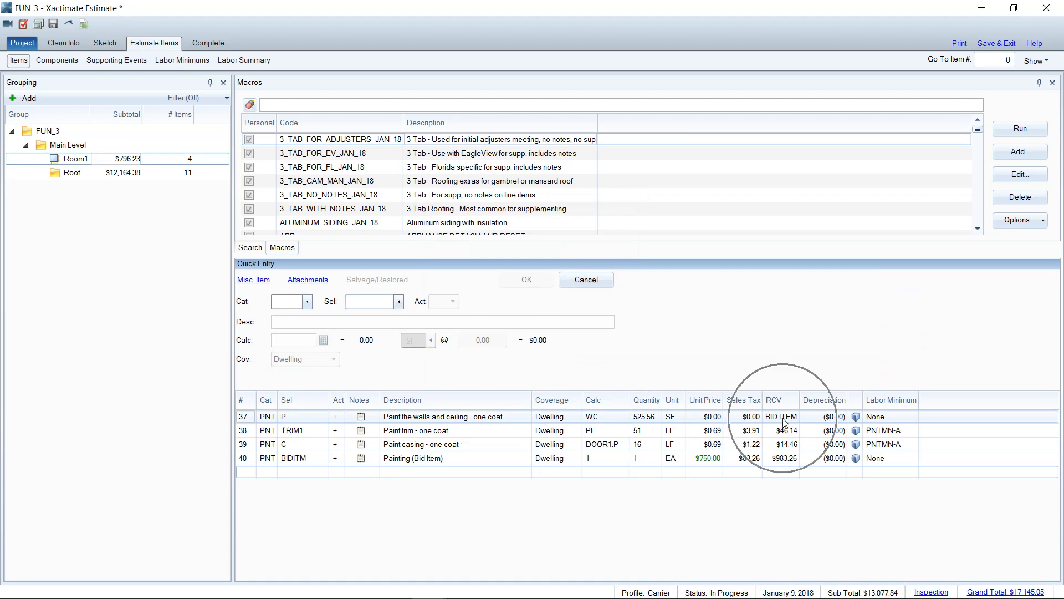
- Set the Paint trim item's price note to BID ITEM and save the line item
left_click(245, 430)
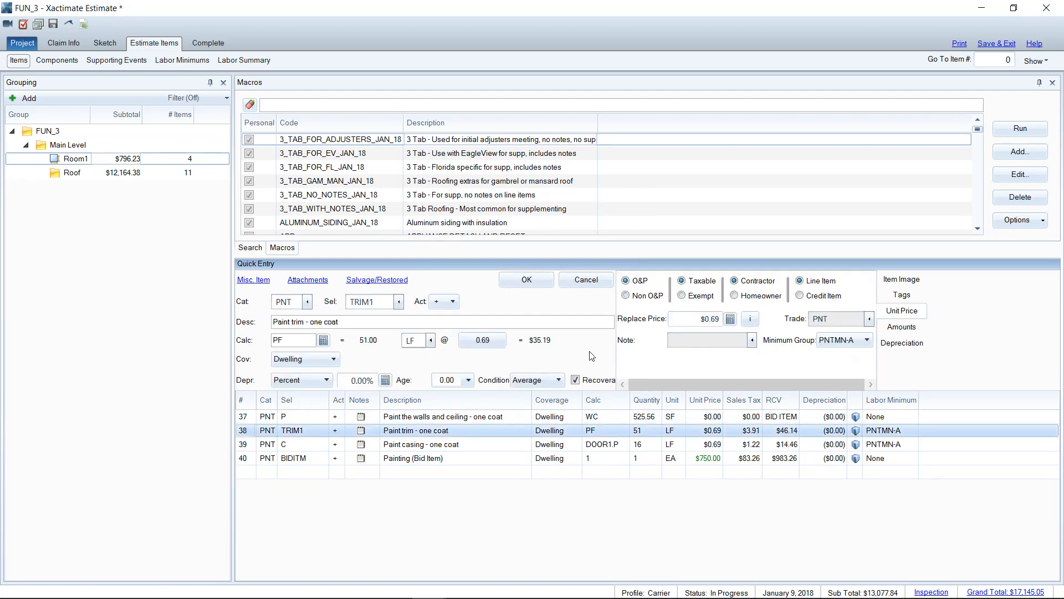
left_click(752, 340)
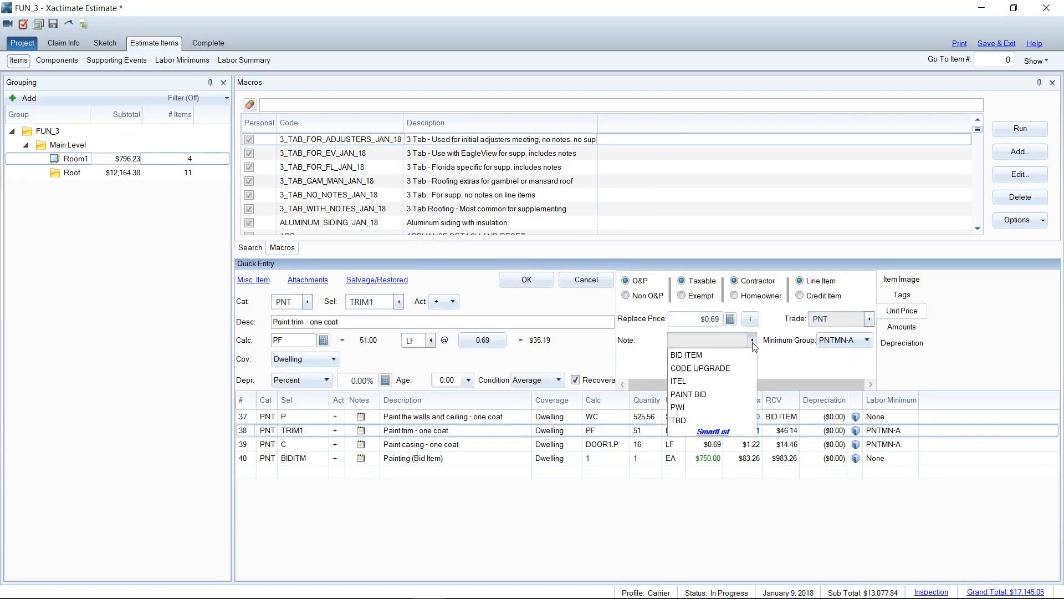
left_click(710, 357)
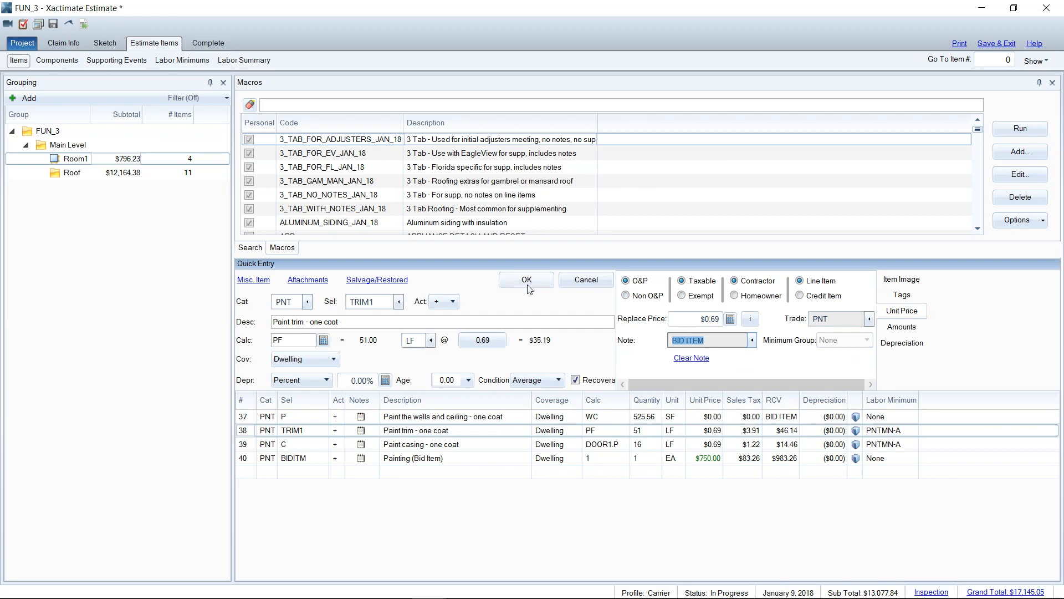
left_click(527, 279)
- Set the Paint casing item's price note to BID ITEM and save the line item
left_click(249, 447)
left_click(753, 340)
left_click(698, 358)
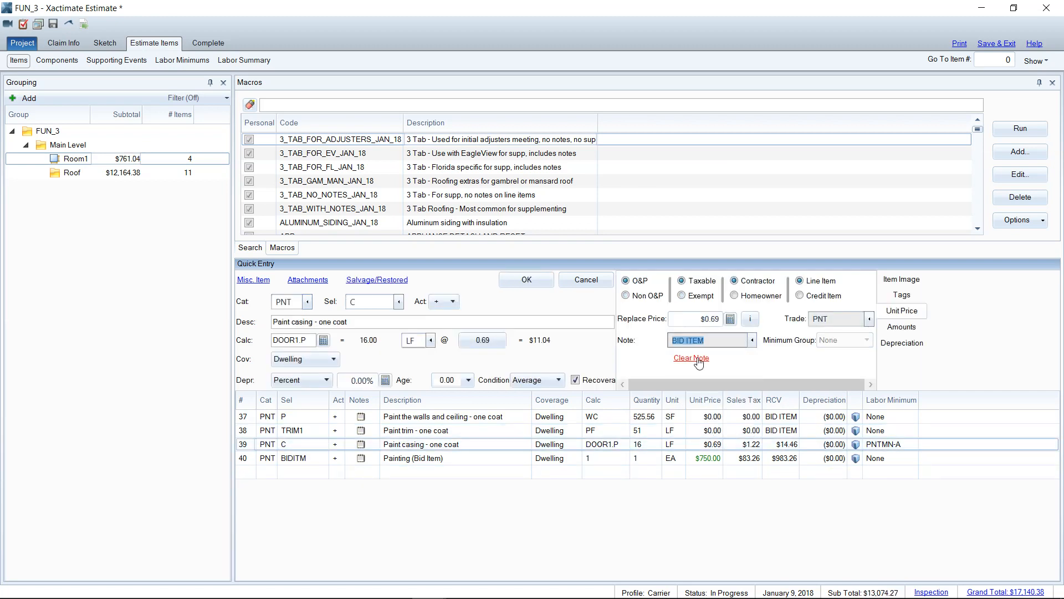
left_click(526, 280)
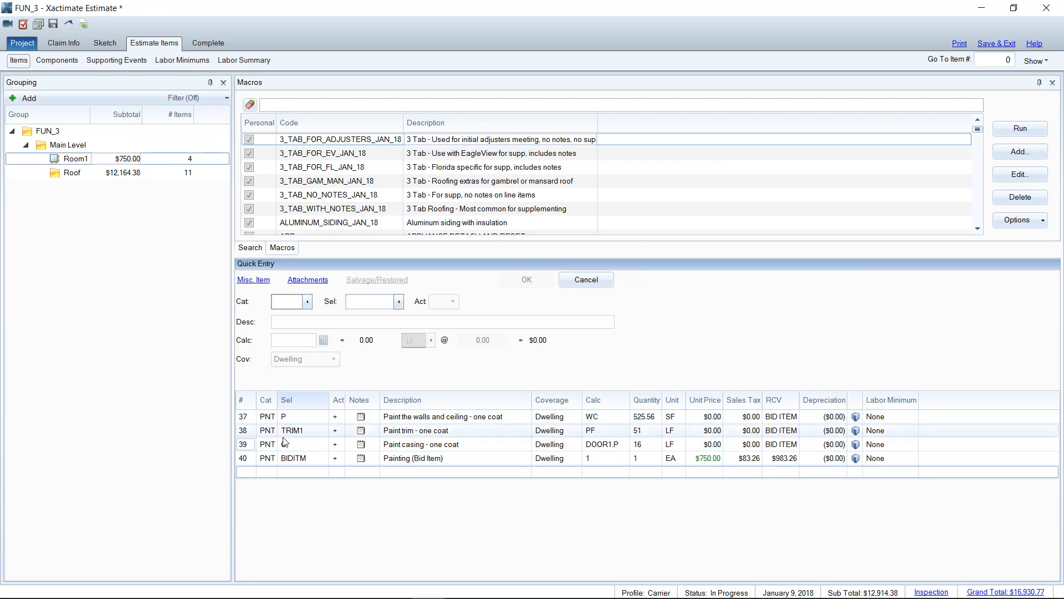
- Check the unit price settings of the Paint casing and Painting (Bid Item) lines, and the bid item's notes
left_click(247, 444)
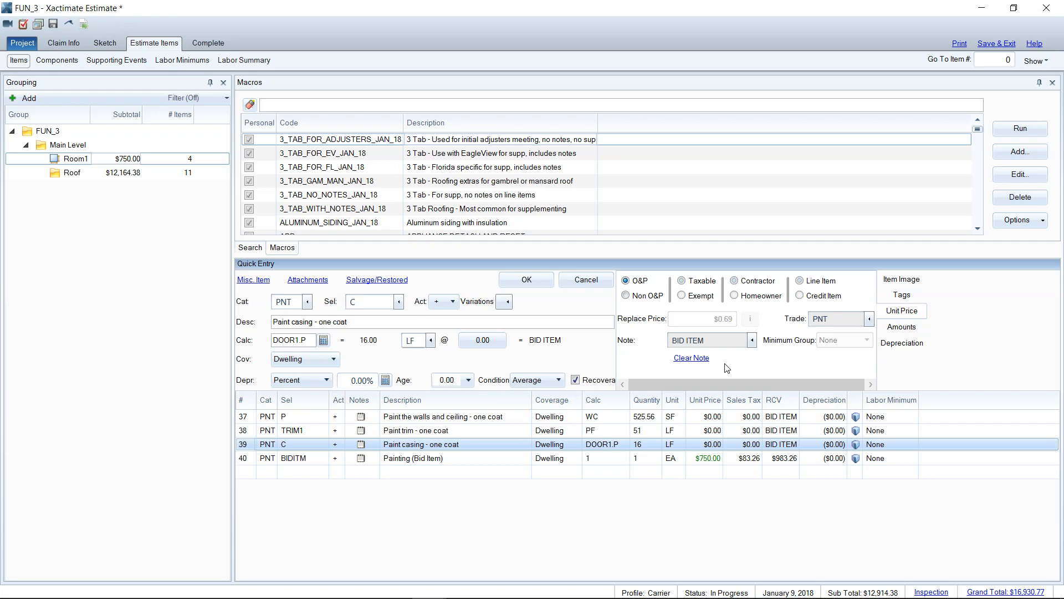
left_click(244, 459)
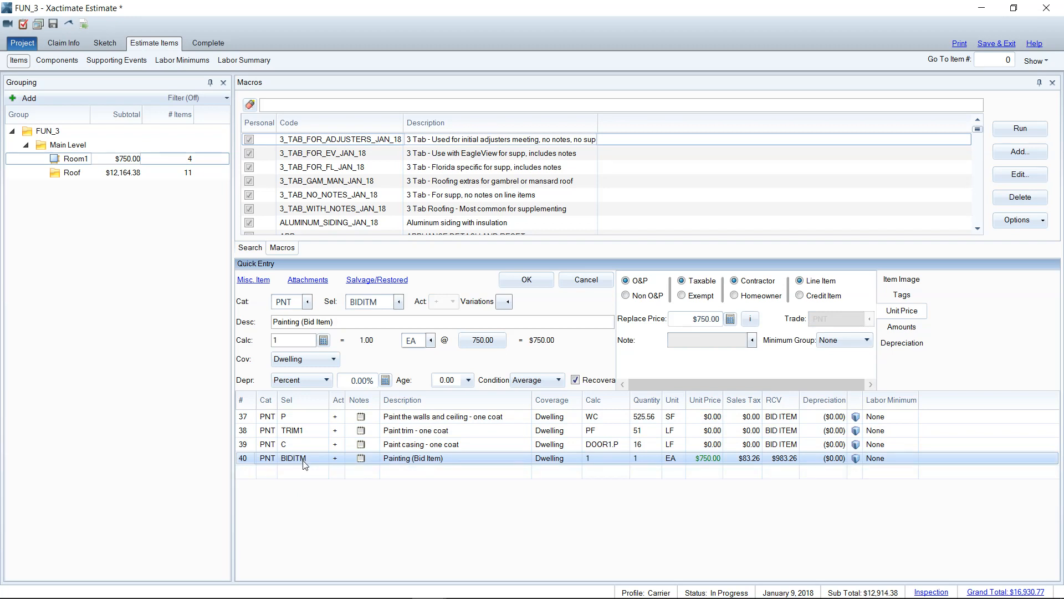
left_click(525, 280)
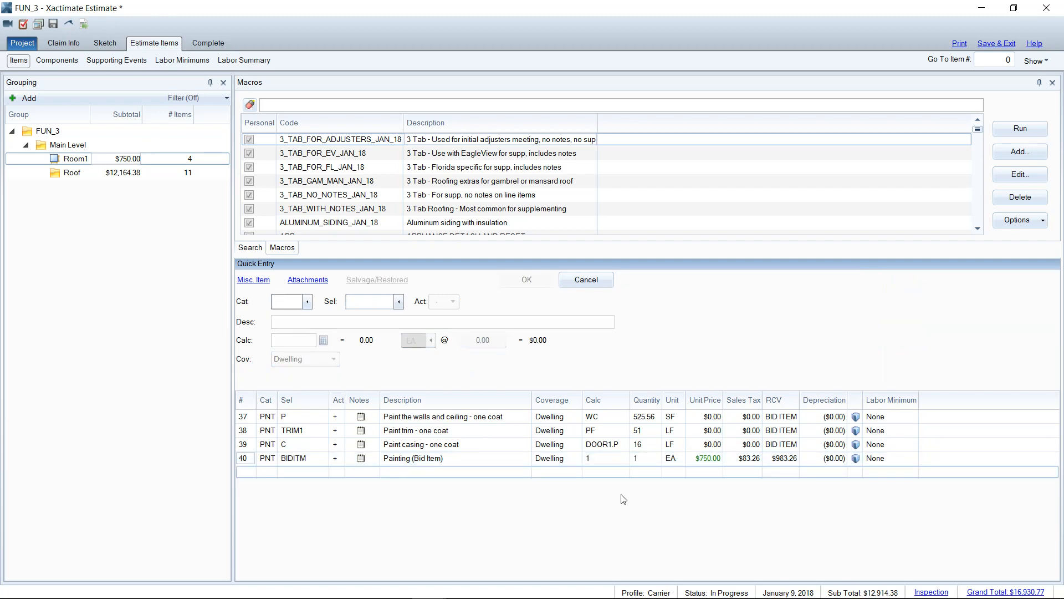
left_click(361, 458)
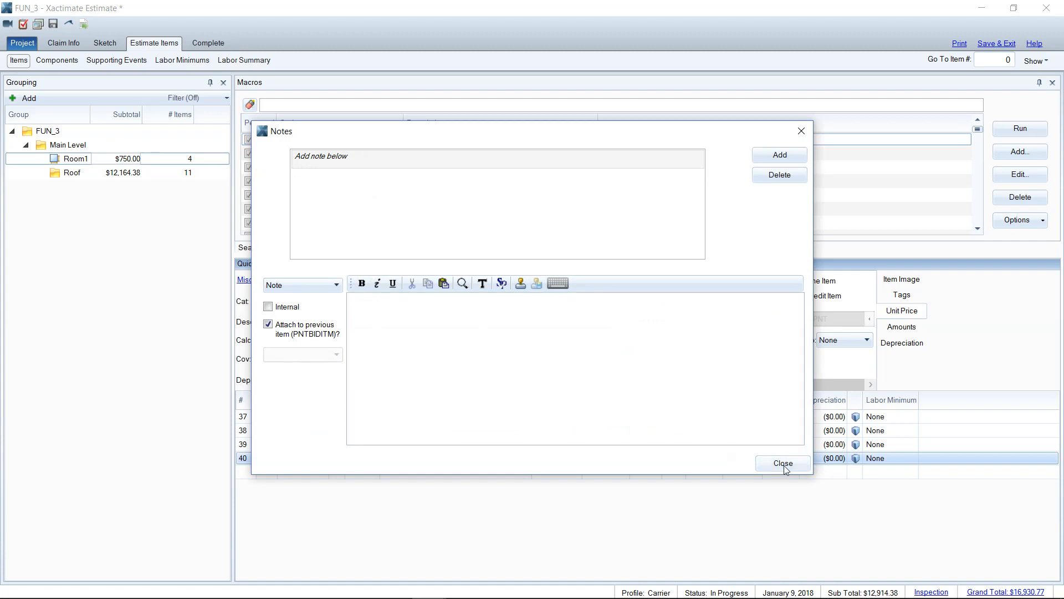
left_click(783, 464)
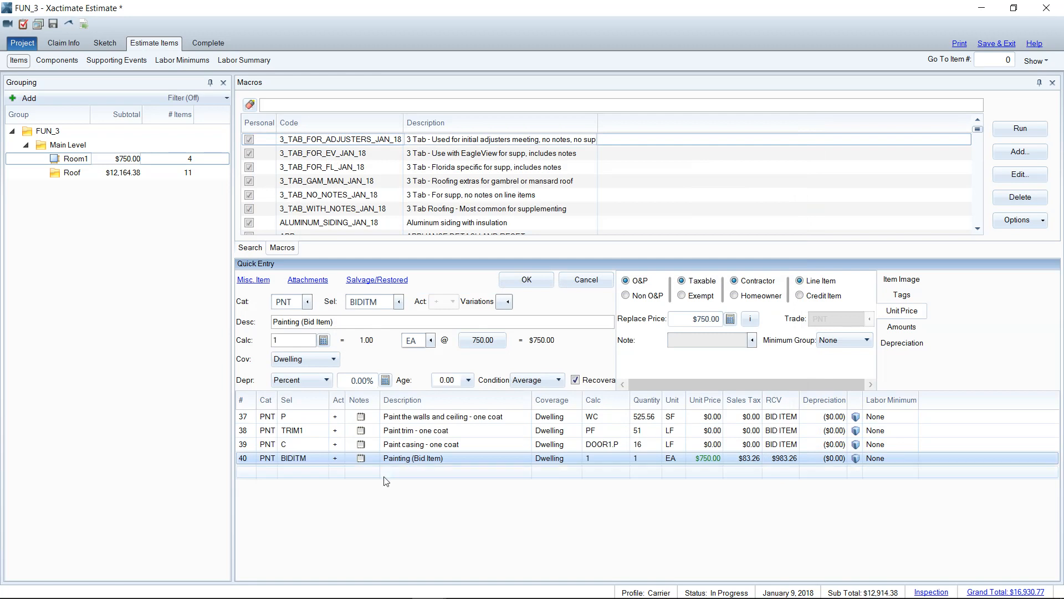
- Preview the estimate as a Rough Draft report and check how the painting items print
left_click(959, 45)
left_click(488, 322)
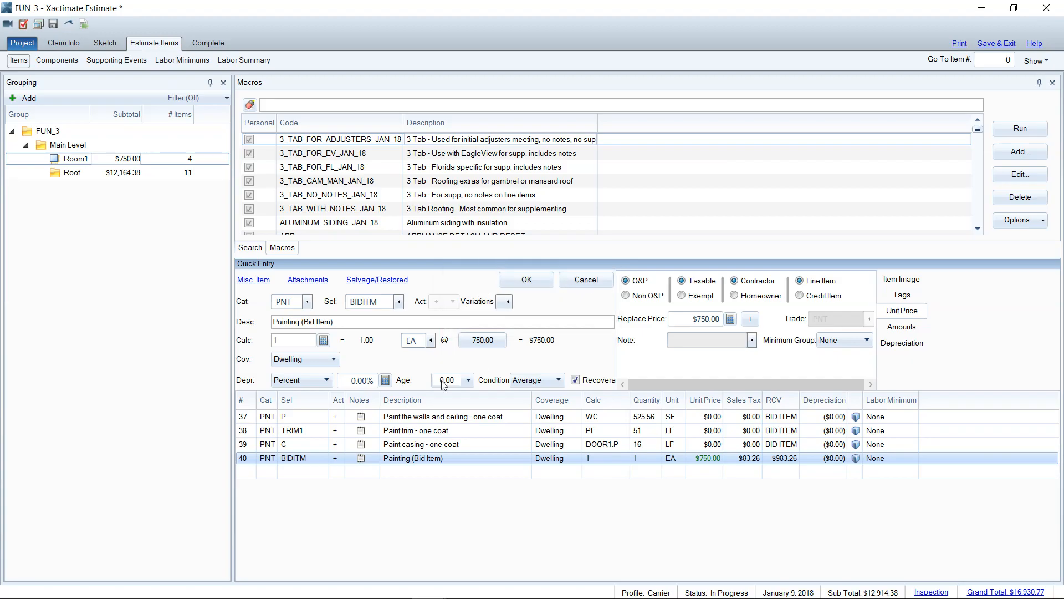
left_click(382, 460)
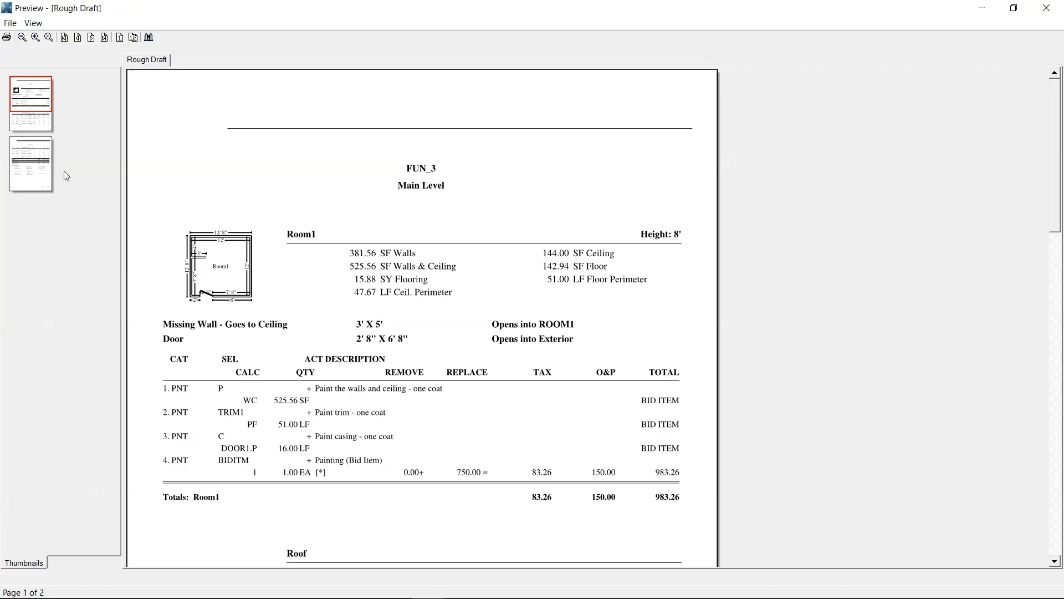
scroll(322, 406, "down", 4)
scroll(337, 408, "up", 4)
left_click(1048, 7)
- Choose the Final Draft with/without Removal Depreciation report and include the coversheet and summary in the print selection
left_click(493, 190)
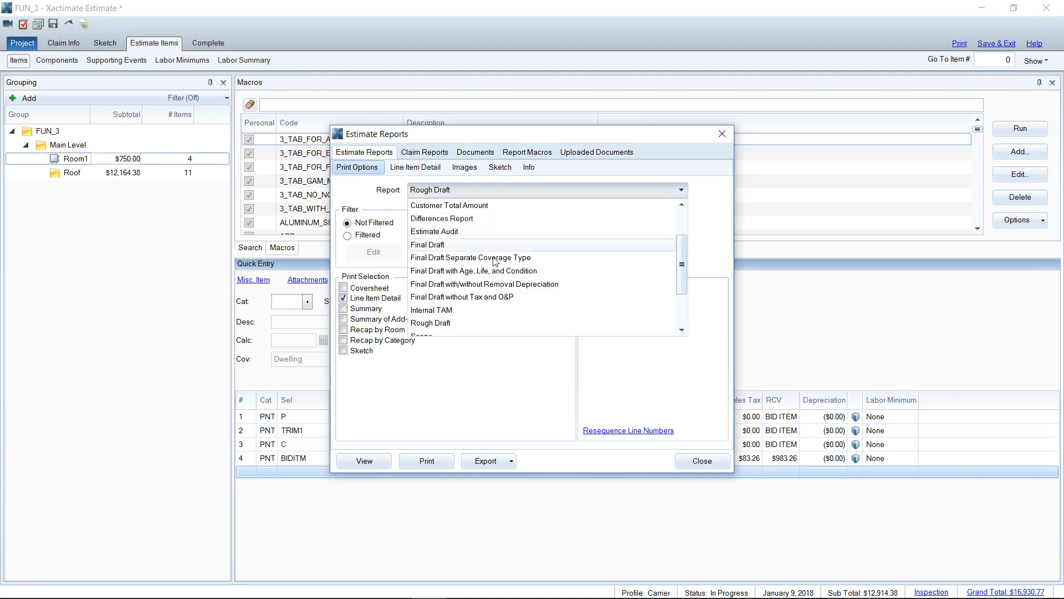
left_click(492, 299)
left_click(507, 191)
left_click(499, 273)
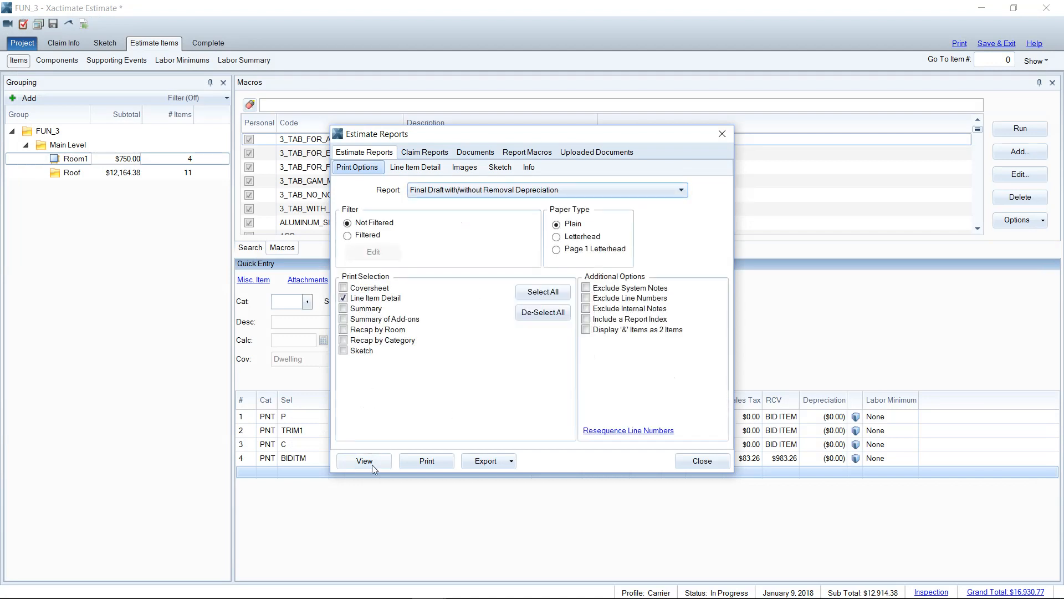
left_click(343, 287)
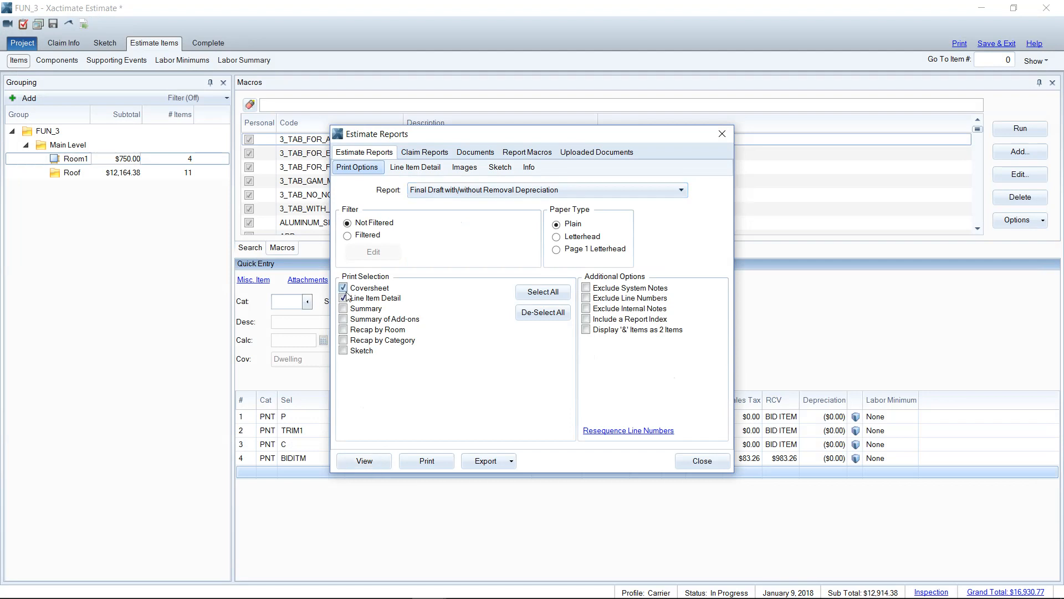
left_click(344, 309)
- Preview the Final Draft report and check how Room1's painting items print, then close the preview
left_click(369, 464)
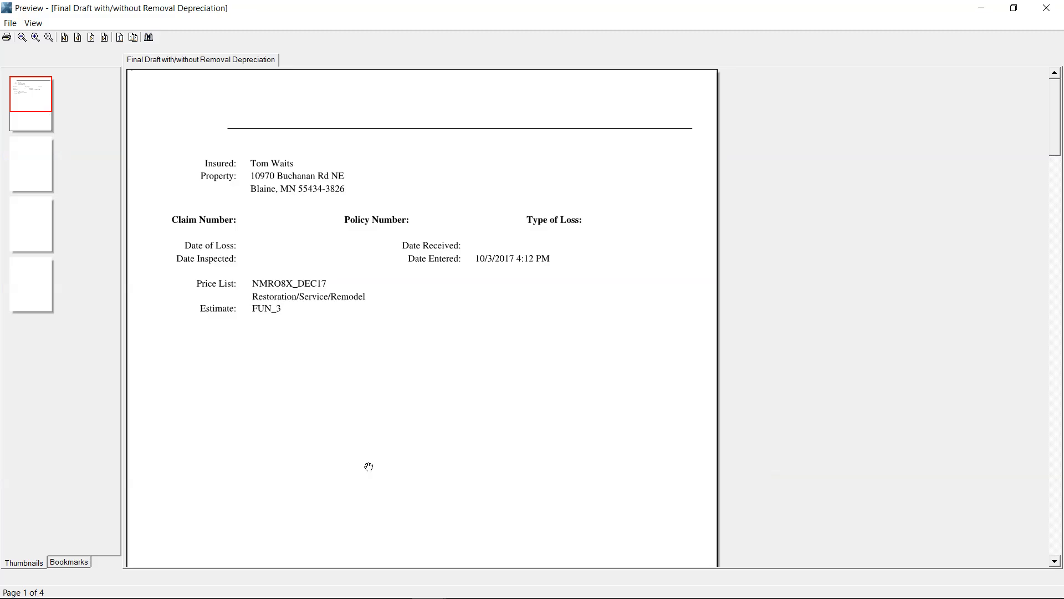
scroll(426, 413, "down", 5)
scroll(425, 413, "down", 10)
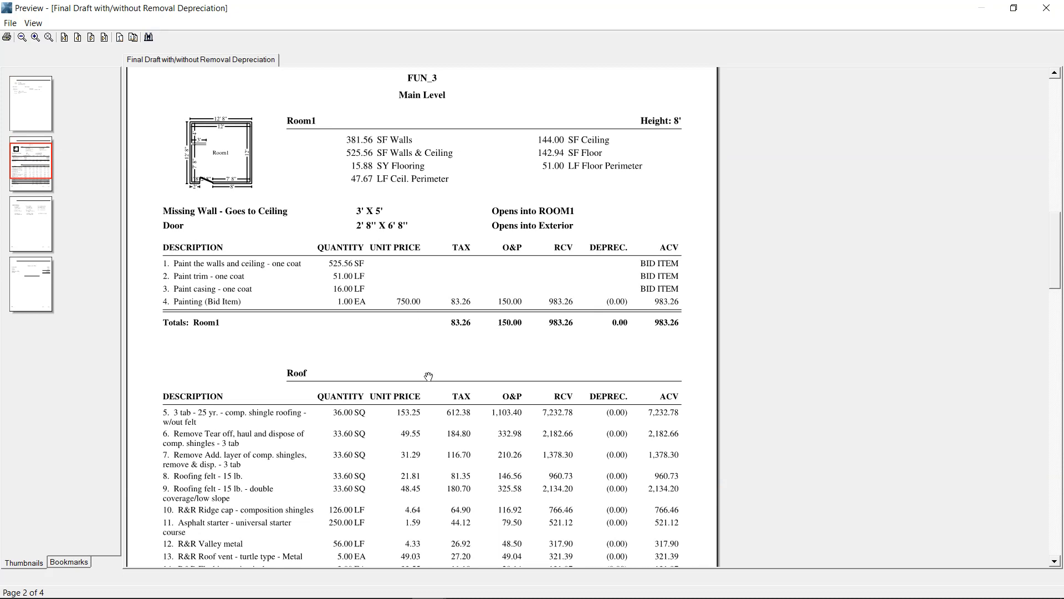
left_click(1046, 8)
- Review the available price notes for the Paint the walls and ceiling line item without changing its note
left_click(245, 418)
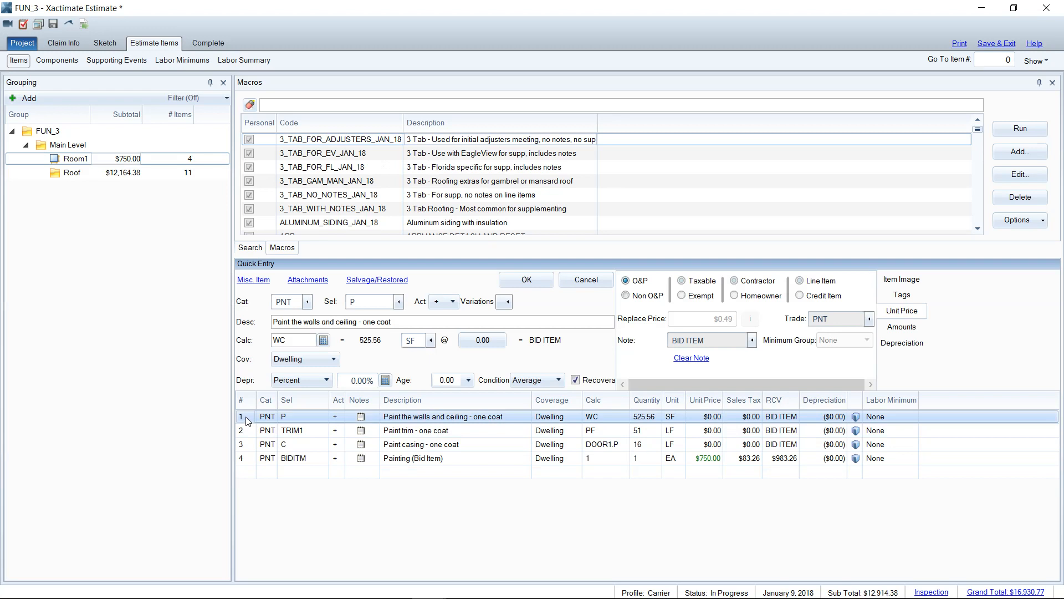
left_click(751, 341)
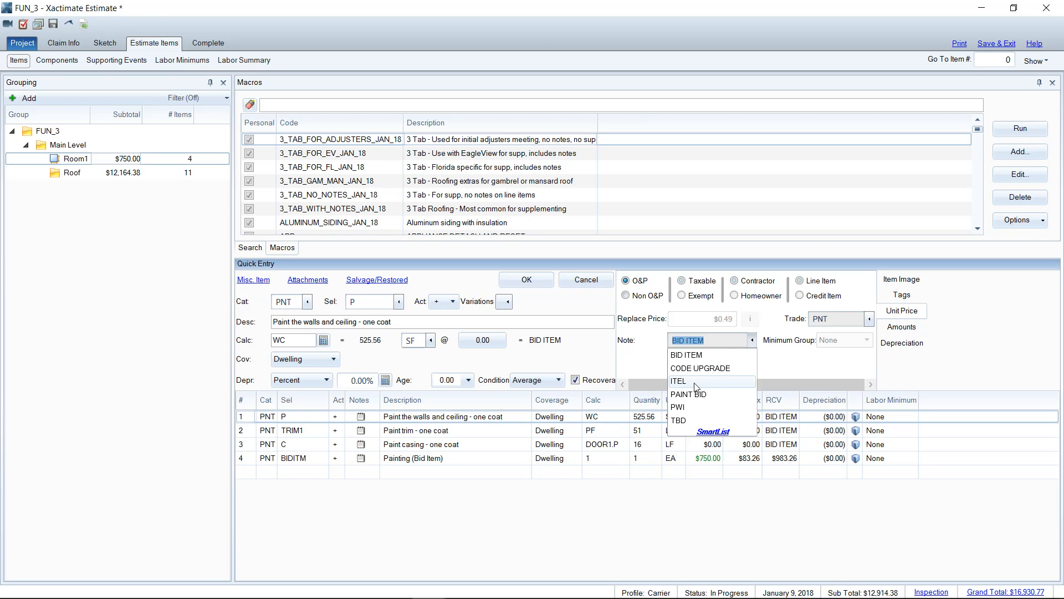
left_click(811, 349)
- Open the Roof group and review its Ice & water shield and Roofing felt - 15 lb. line items
left_click(150, 173)
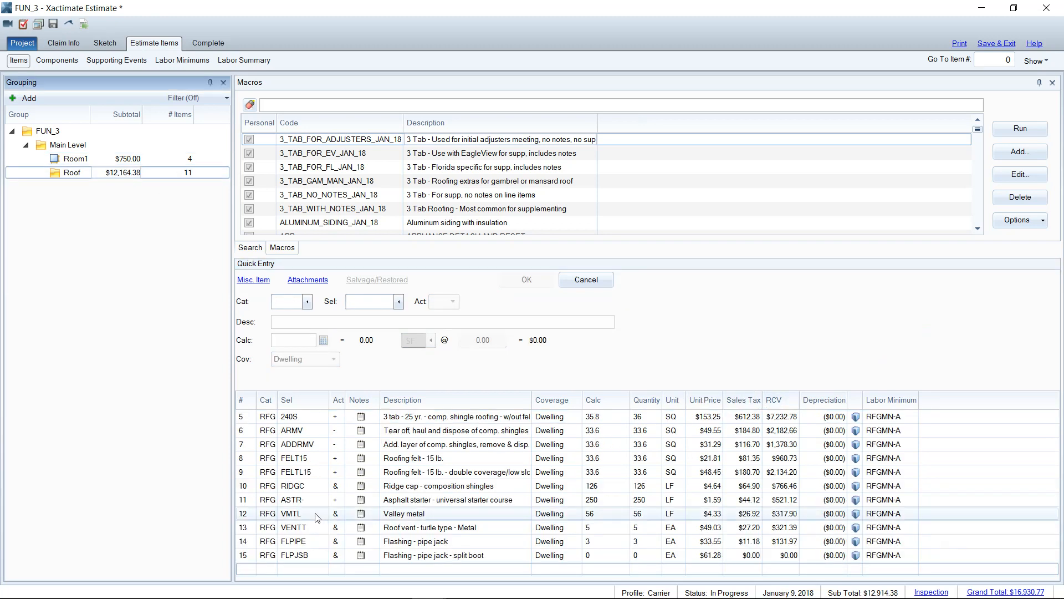
left_click(246, 473)
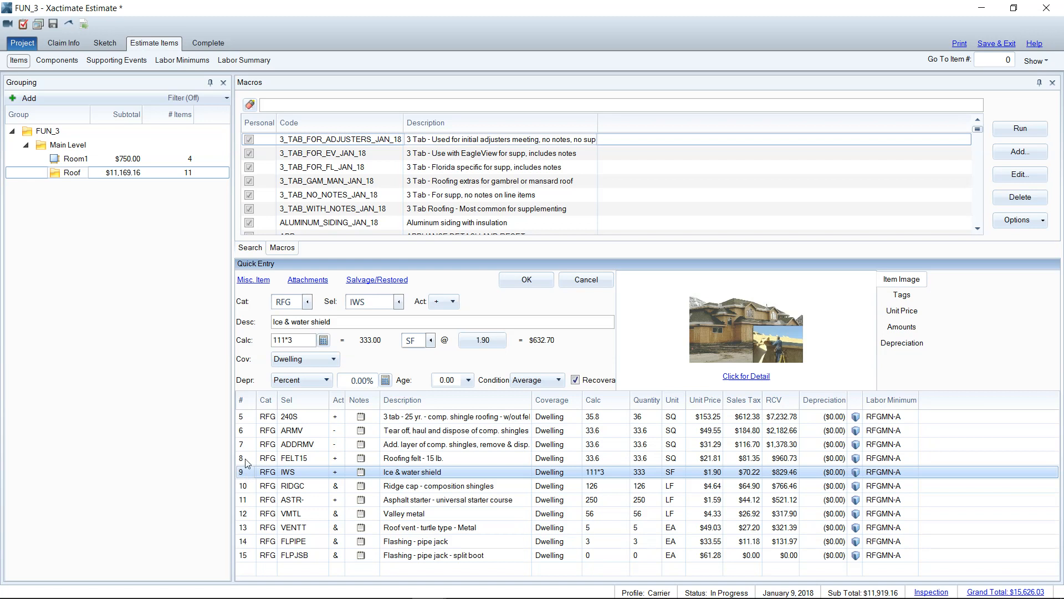
left_click(247, 462)
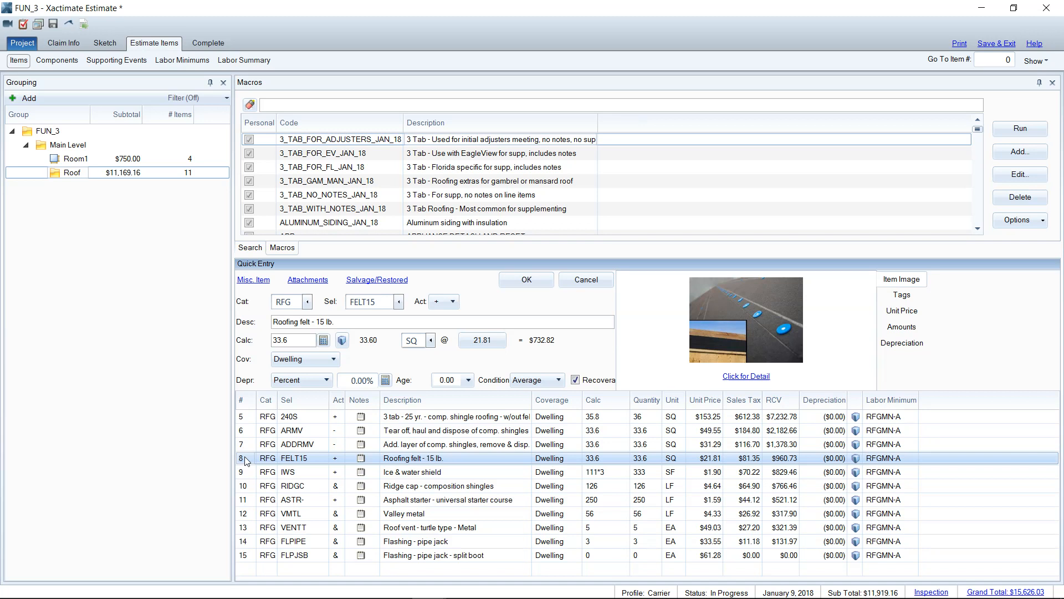
left_click(245, 472)
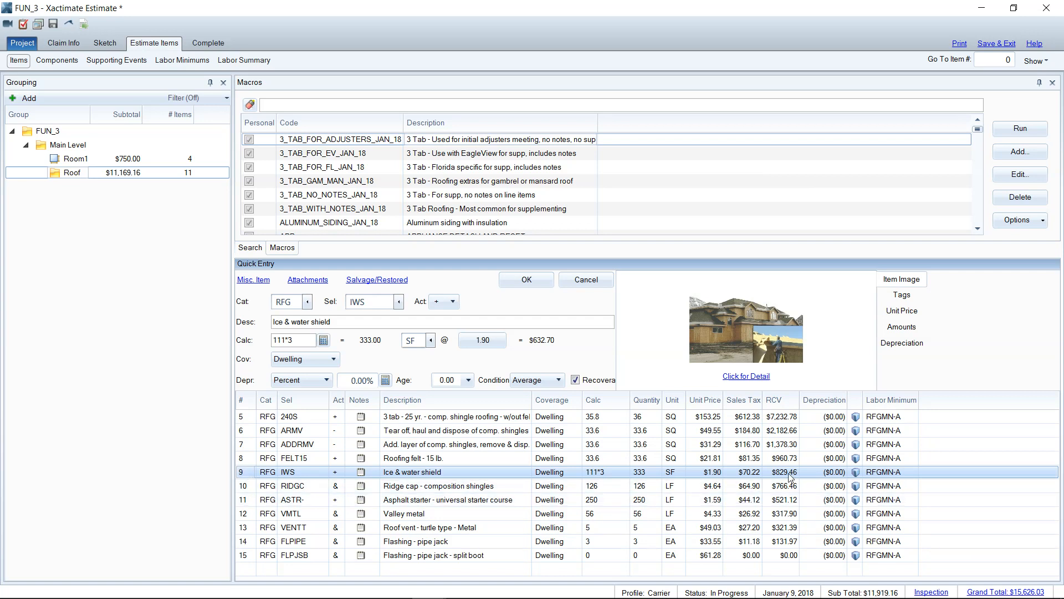
left_click(133, 159)
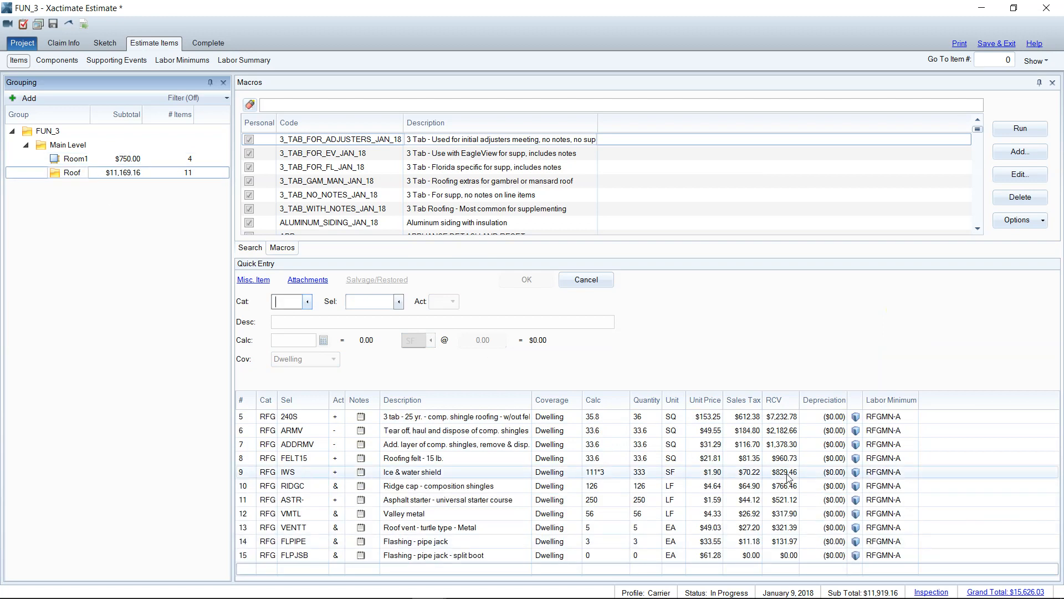
left_click(247, 472)
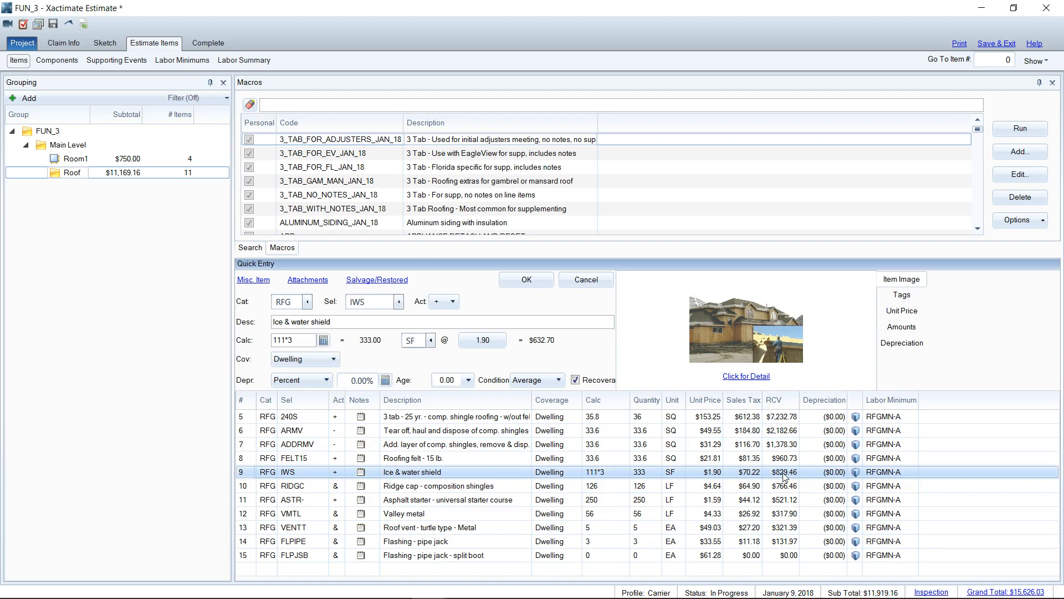
key("Escape")
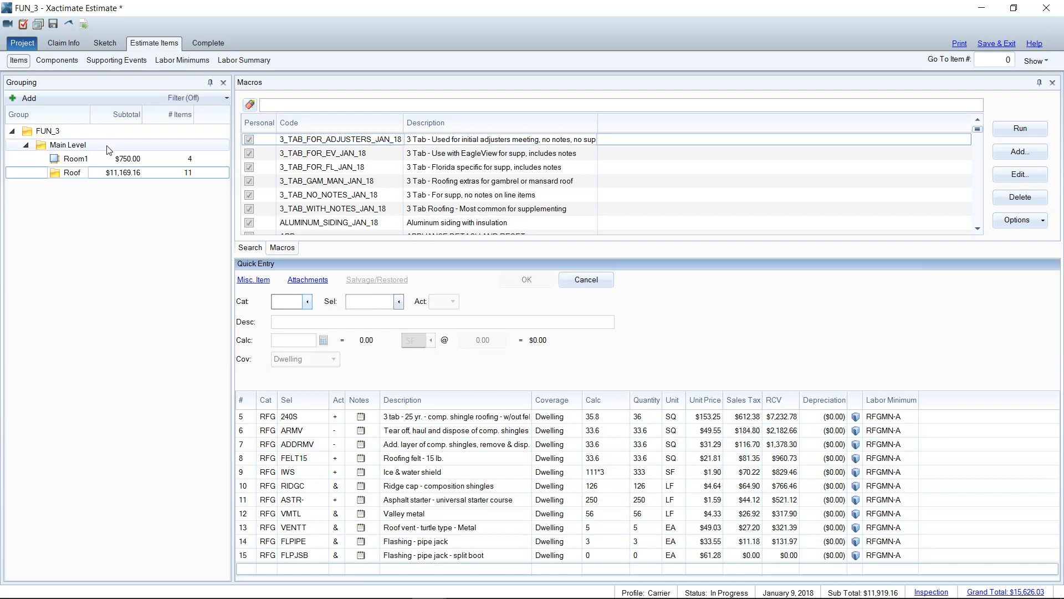
- Open the claim's Coverage/Loss information and check the print options of the estimate reports
left_click(69, 48)
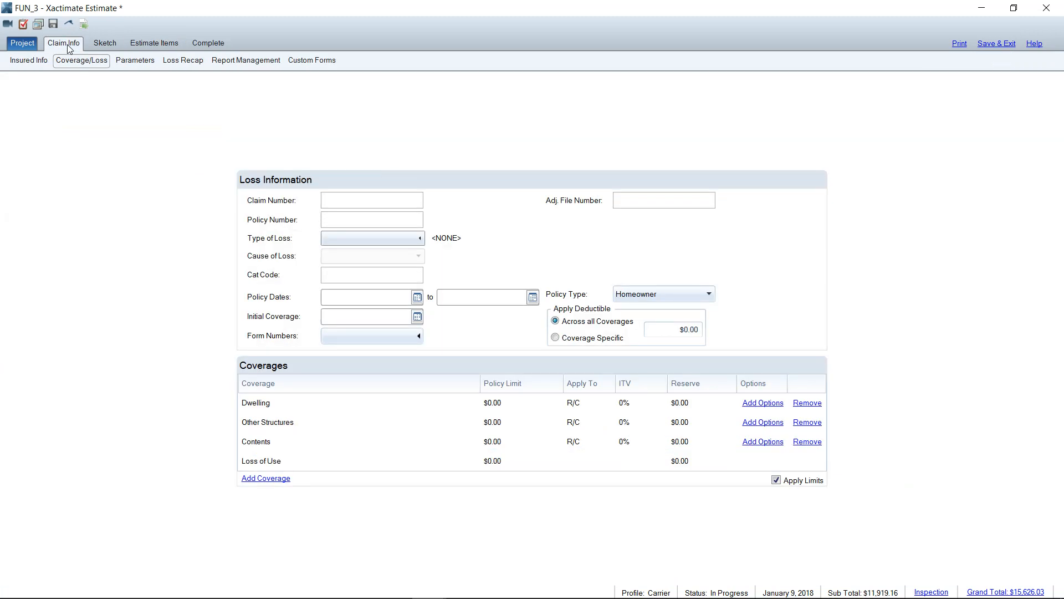
key("ctrl")
key("ctrl")
key("ctrl")
key("ctrl")
key("ctrl")
key("ctrl")
key("ctrl")
key("ctrl")
key("ctrl")
key("ctrl")
left_click(961, 45)
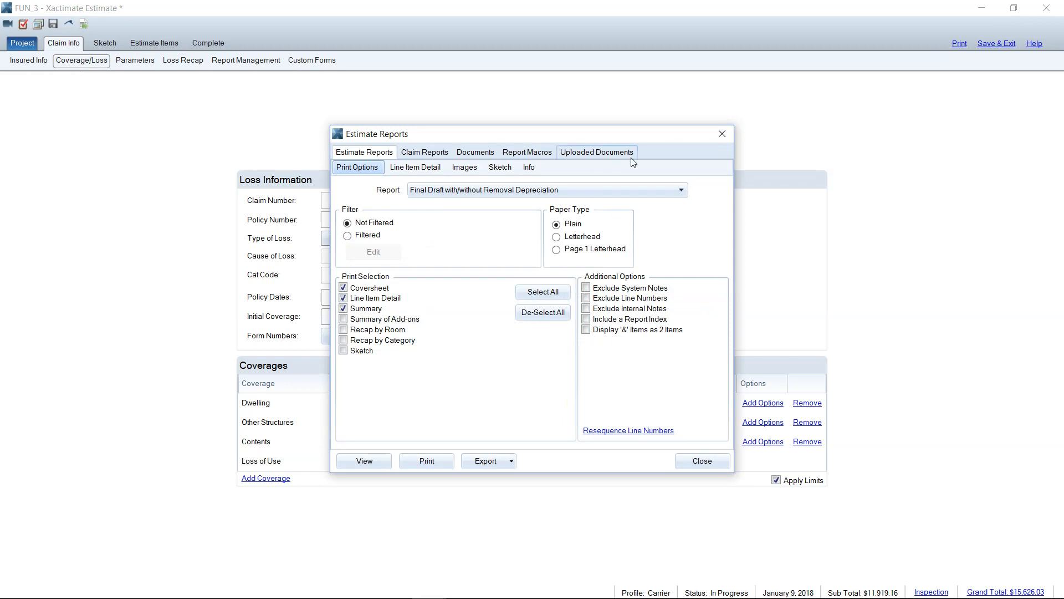
left_click(724, 461)
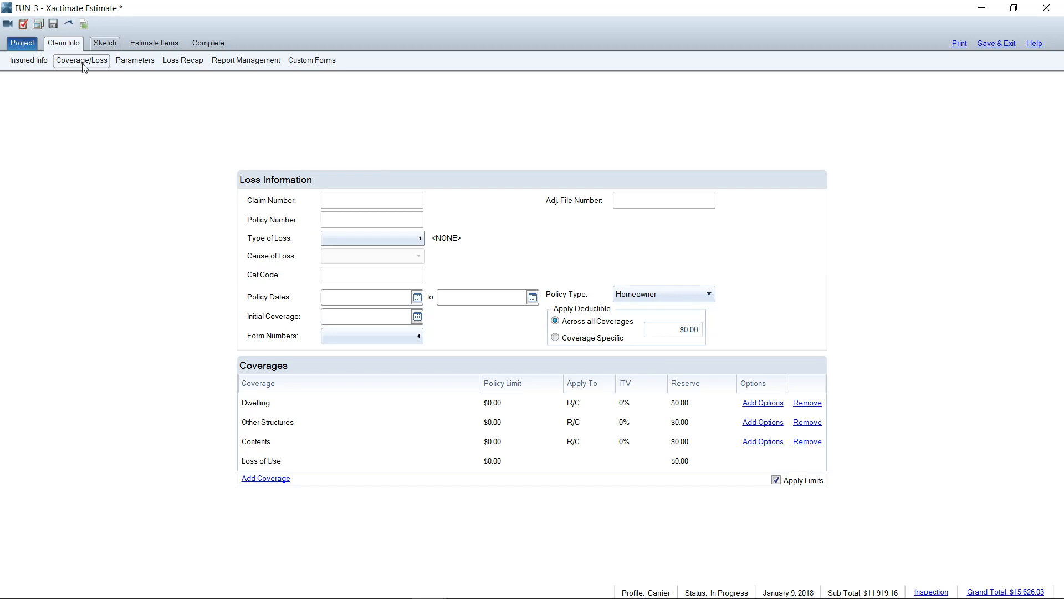
- Try to add a separate structural coverage named Code Upgrade to the claim's coverages
key("ctrl")
key("ctrl")
key("ctrl")
left_click(277, 485)
left_click(268, 450)
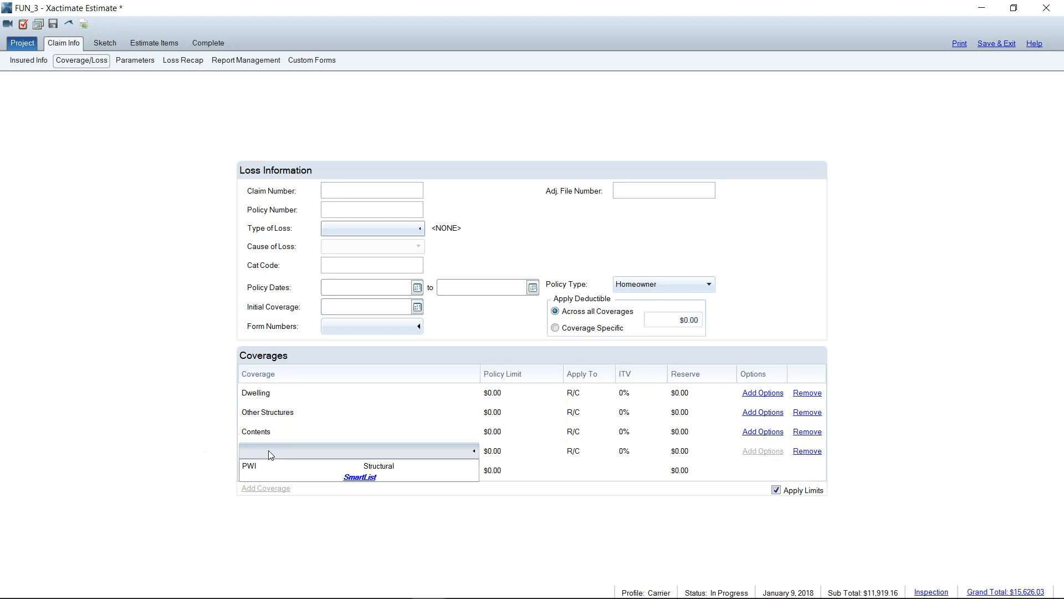
left_click(361, 480)
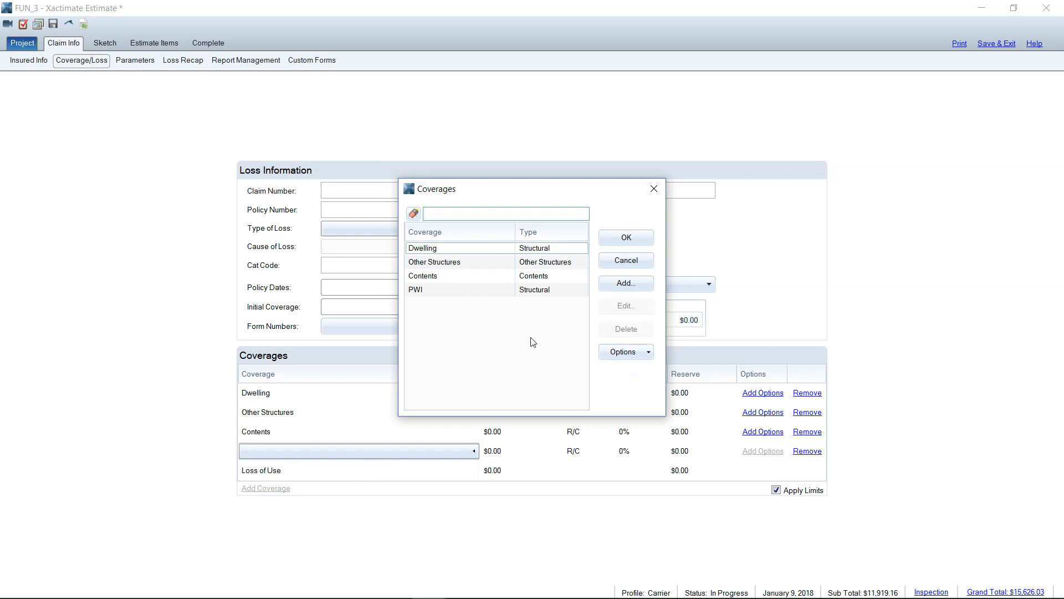
left_click(629, 287)
type("C")
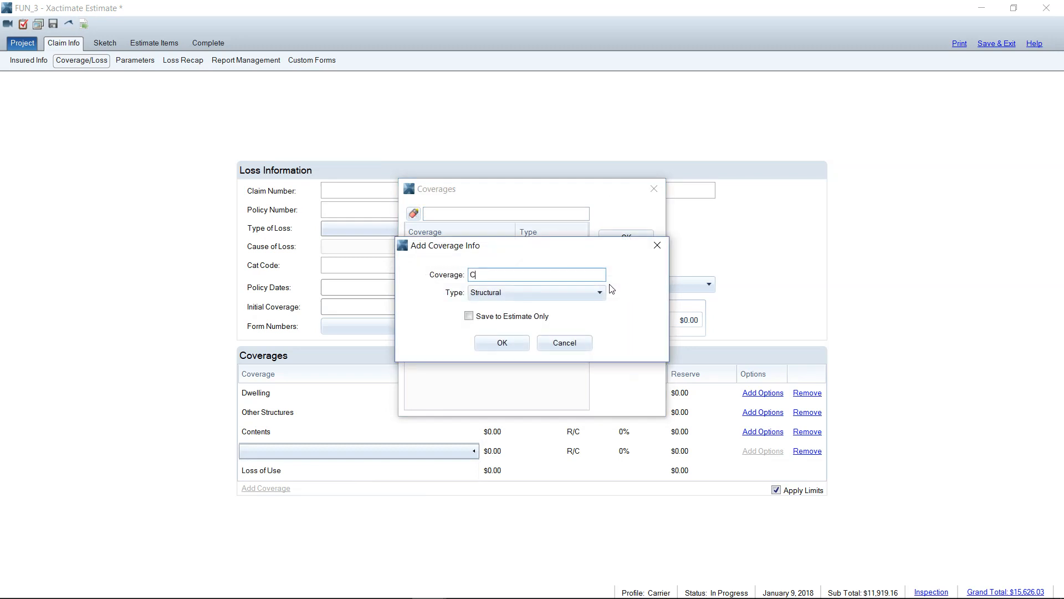
type("ode Upgrade")
left_click(502, 343)
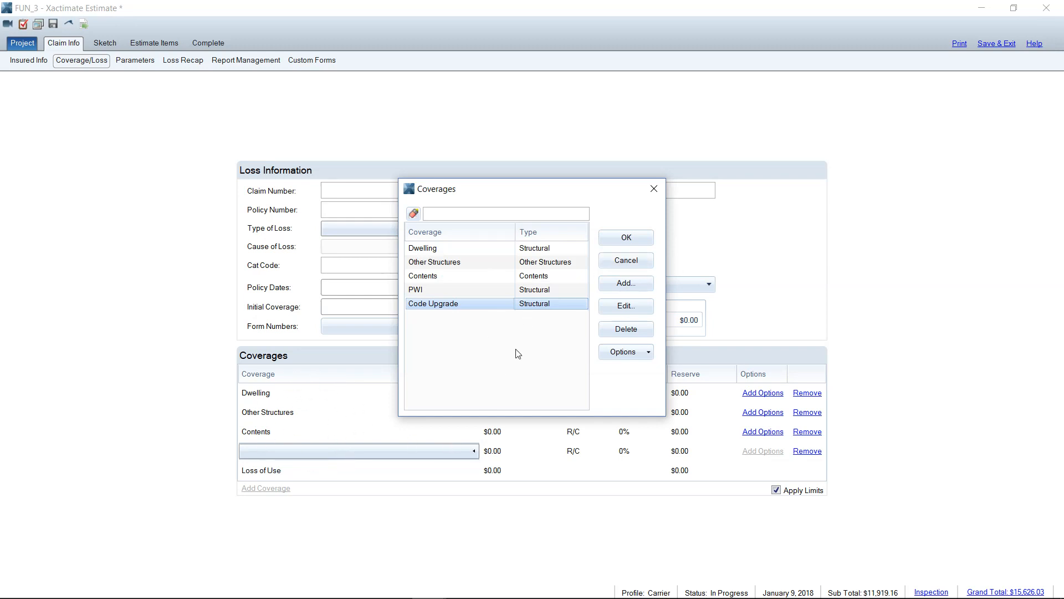
left_click(626, 261)
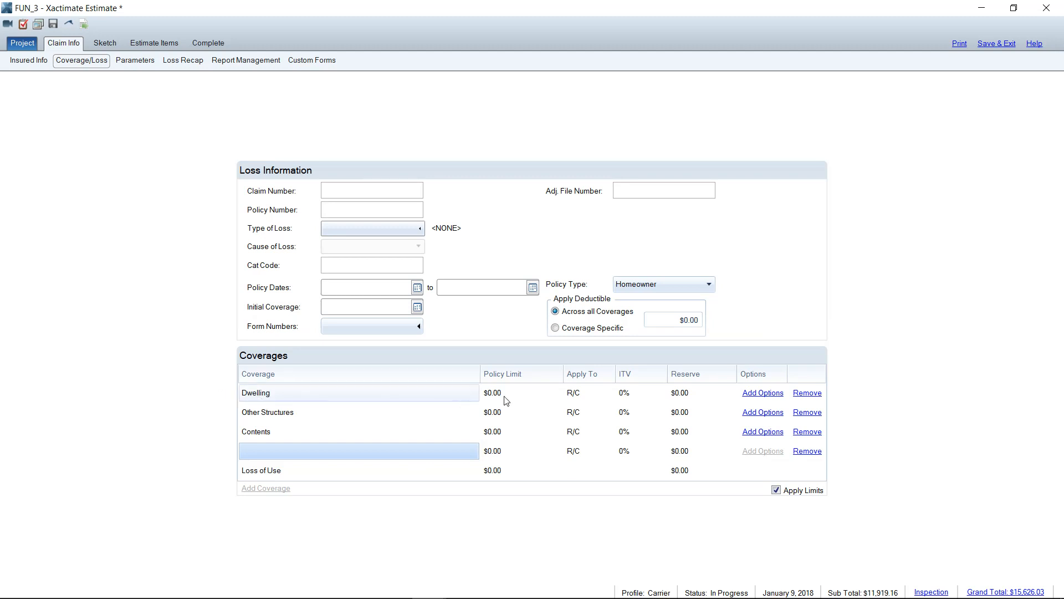
- Add Code Upgrade as an additional coverage in the Dwelling coverage's options
left_click(760, 399)
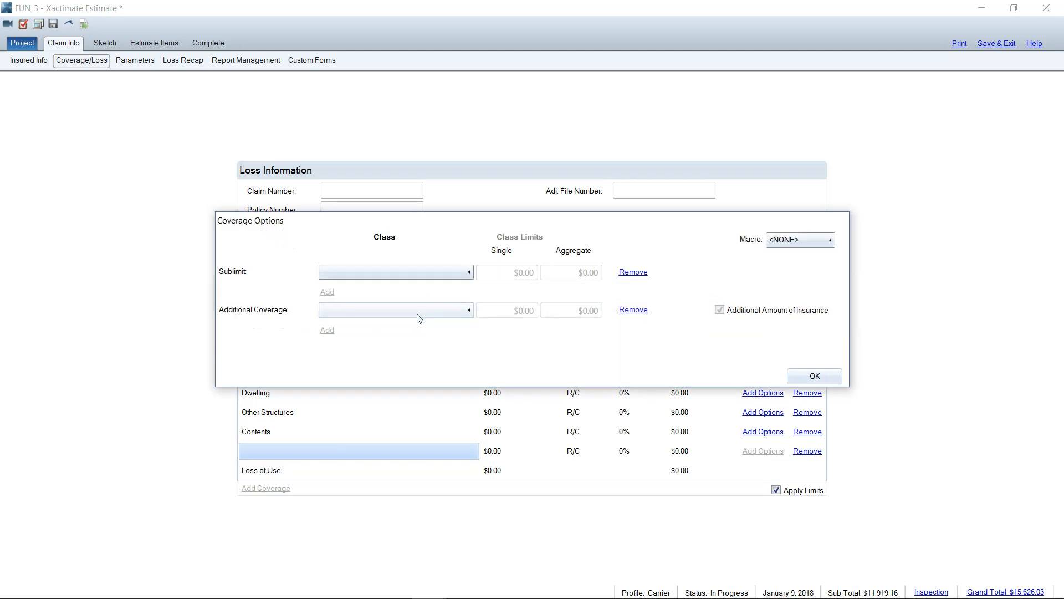
left_click(423, 312)
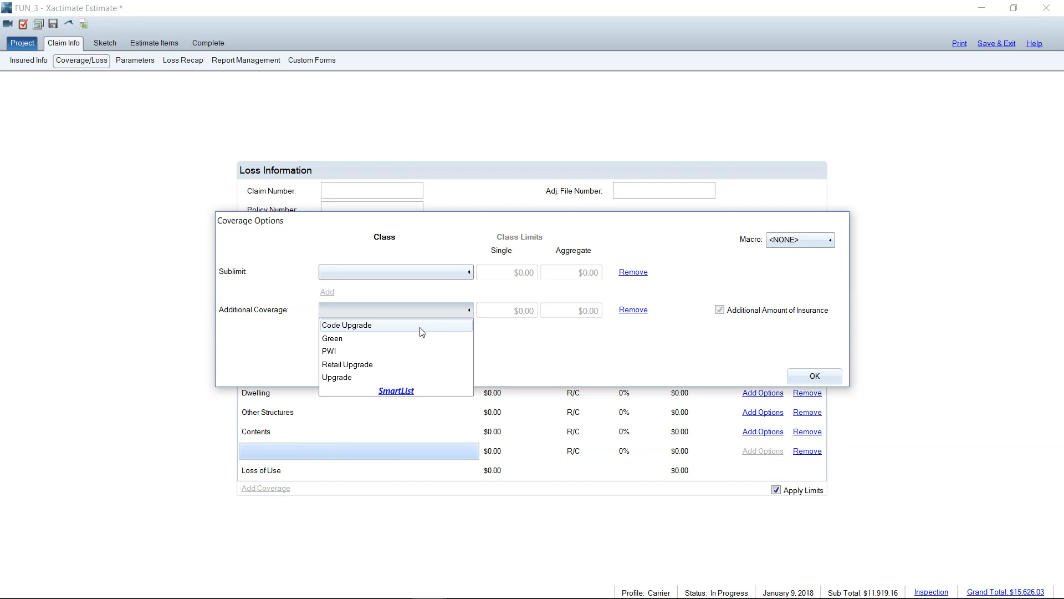
left_click(422, 327)
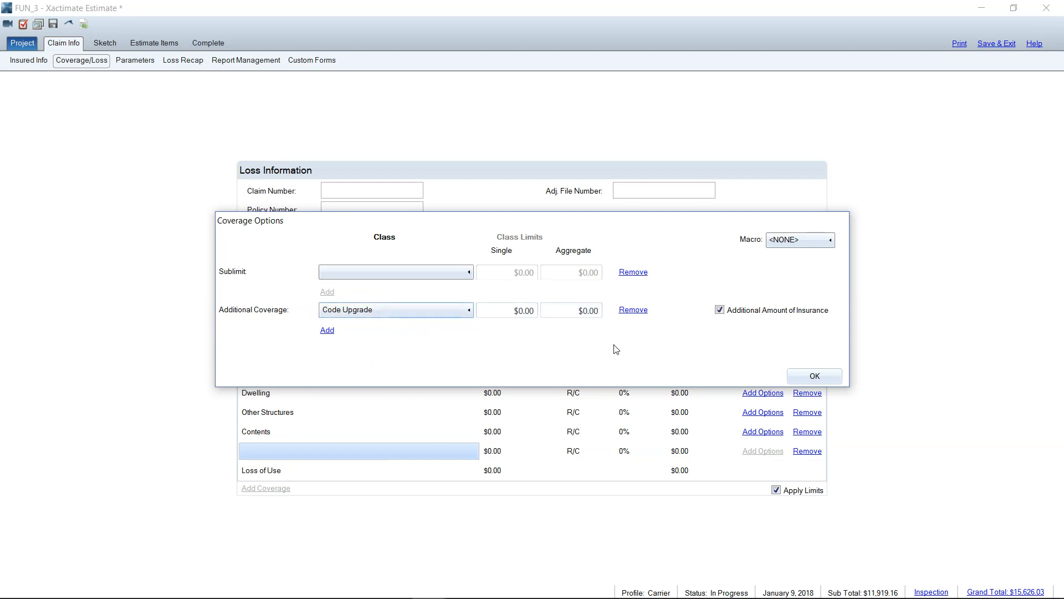
left_click(814, 376)
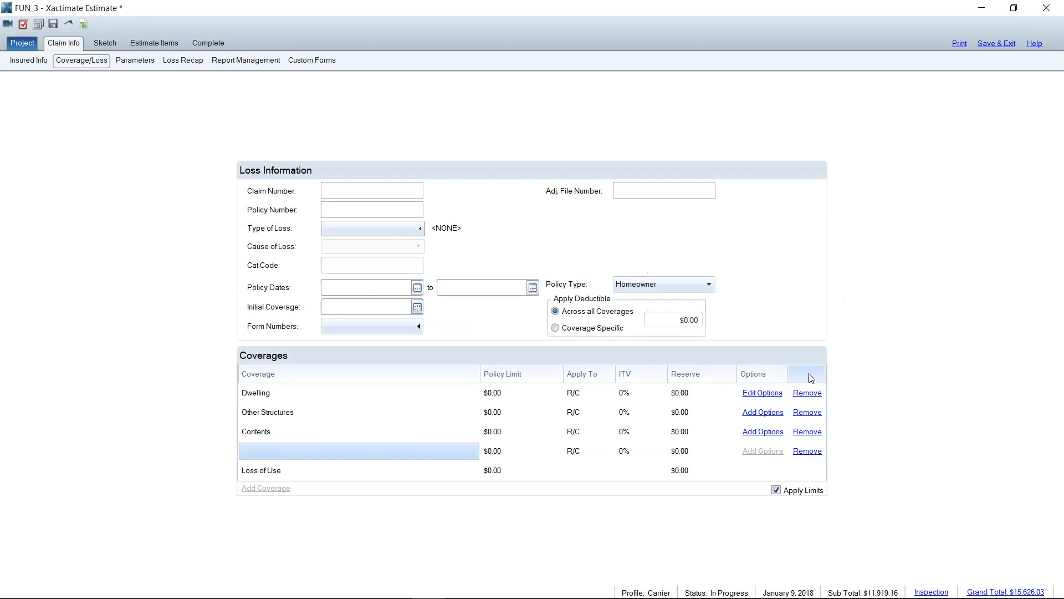
- Assign the Roof group's Ice & water shield line item to Code Upgrade coverage, with Paid When Incurred enabled
left_click(164, 45)
left_click(102, 177)
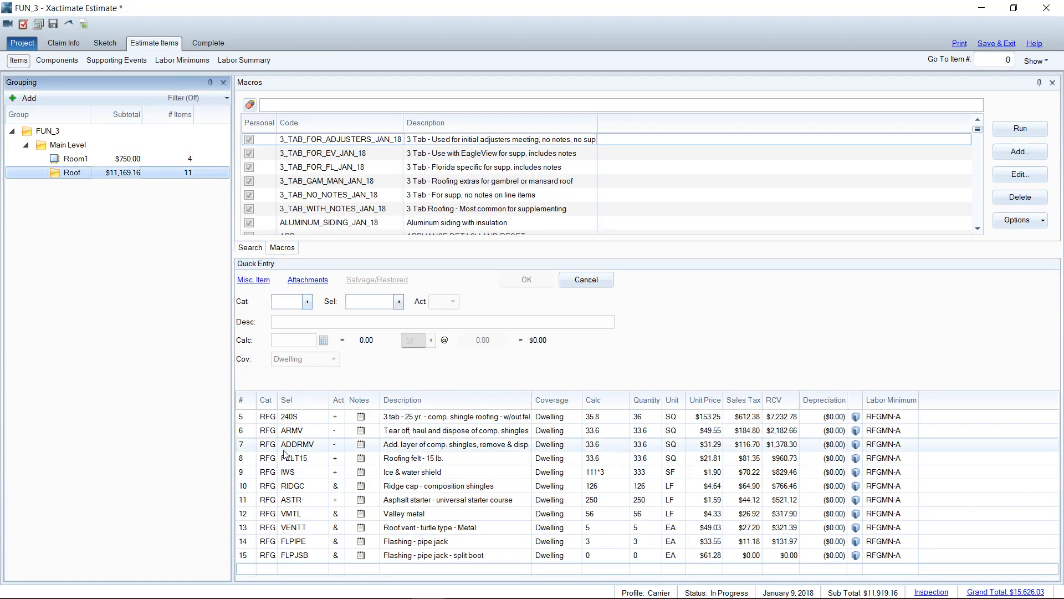
left_click(332, 471)
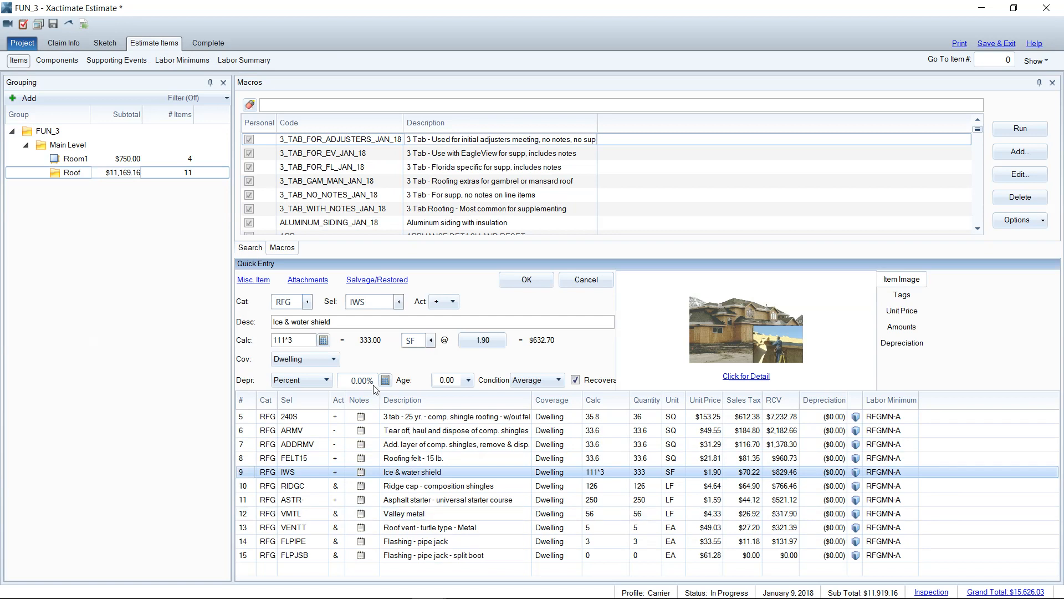
left_click(333, 362)
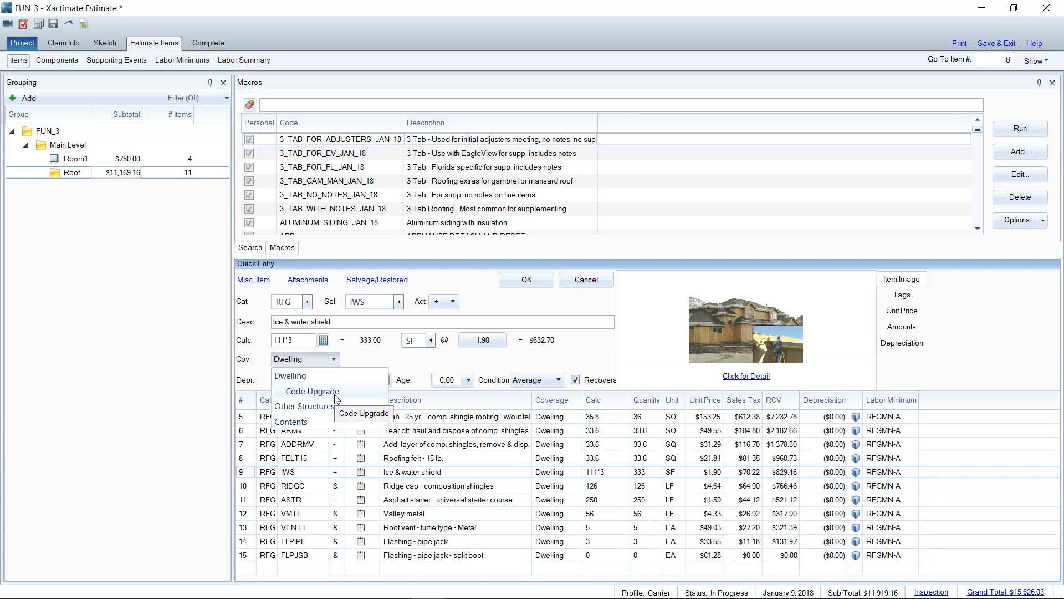
left_click(334, 394)
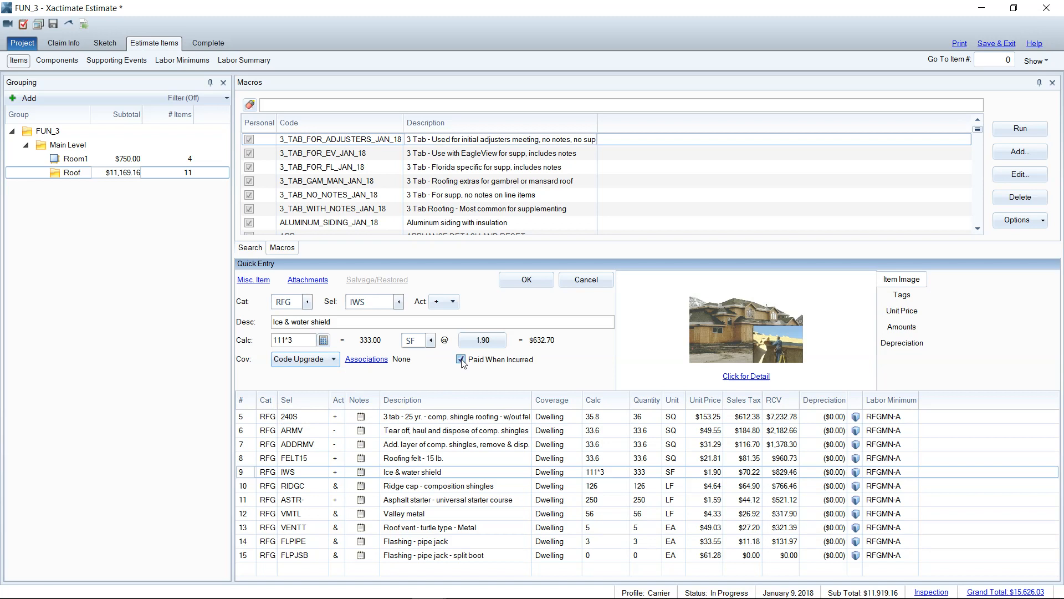
left_click(462, 359)
left_click(462, 360)
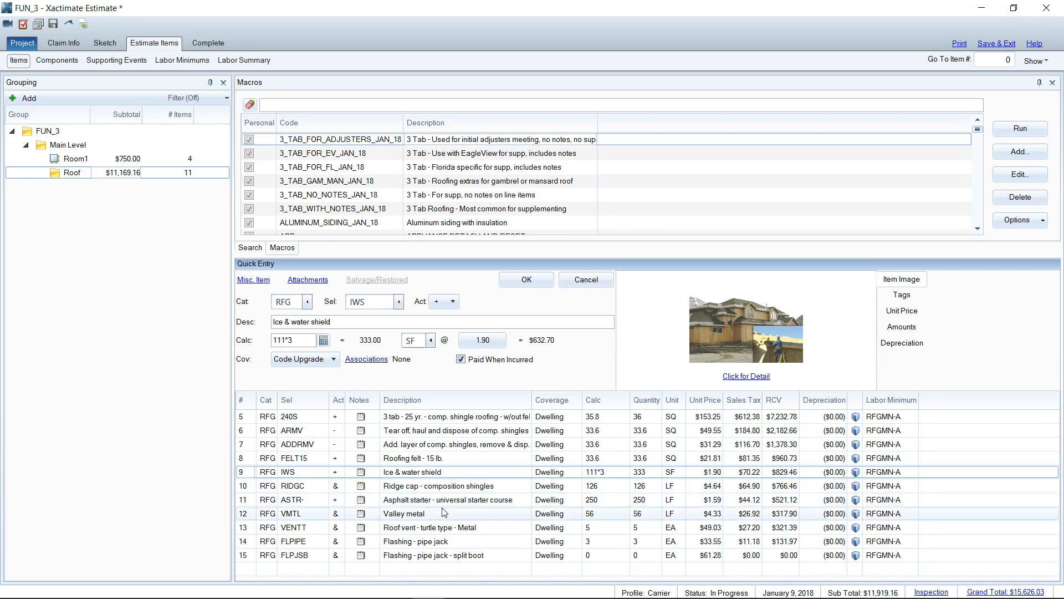
- Assign the Roof vent - turtle type - Metal line item to Code Upgrade coverage and save it
left_click(247, 531)
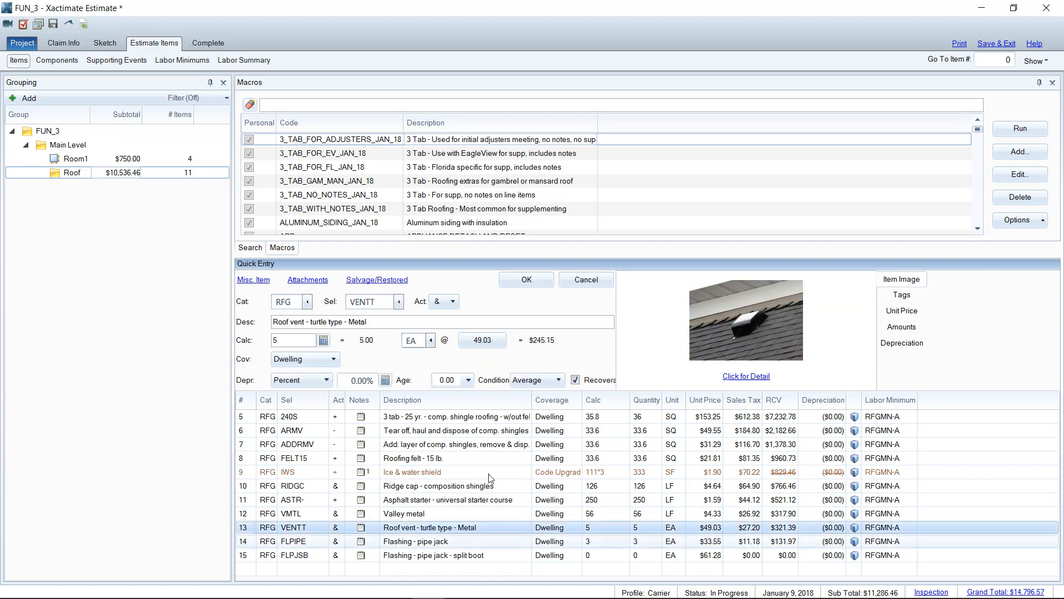
left_click(310, 361)
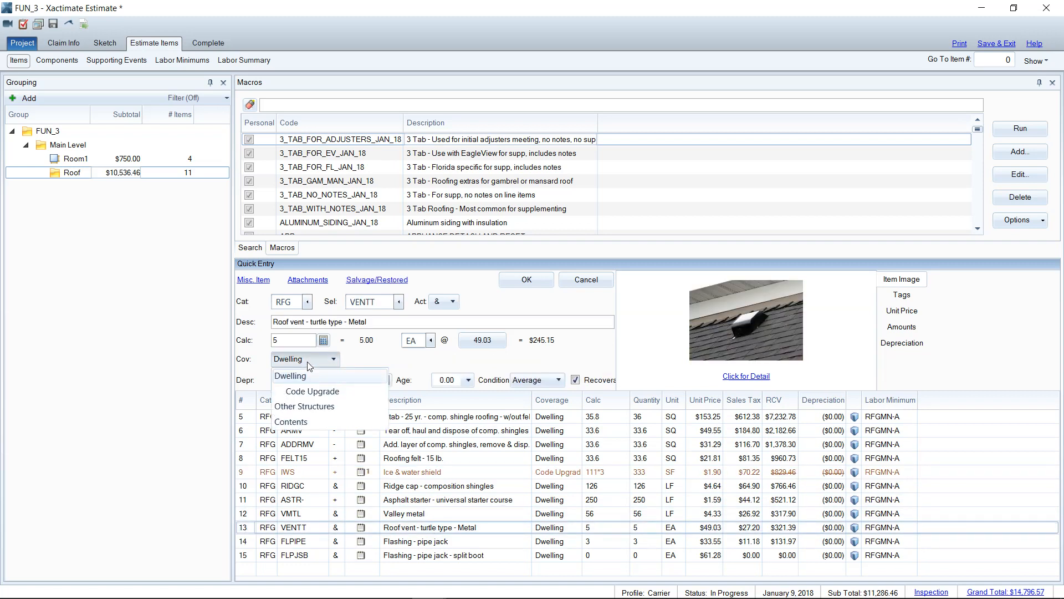
left_click(310, 390)
left_click(522, 279)
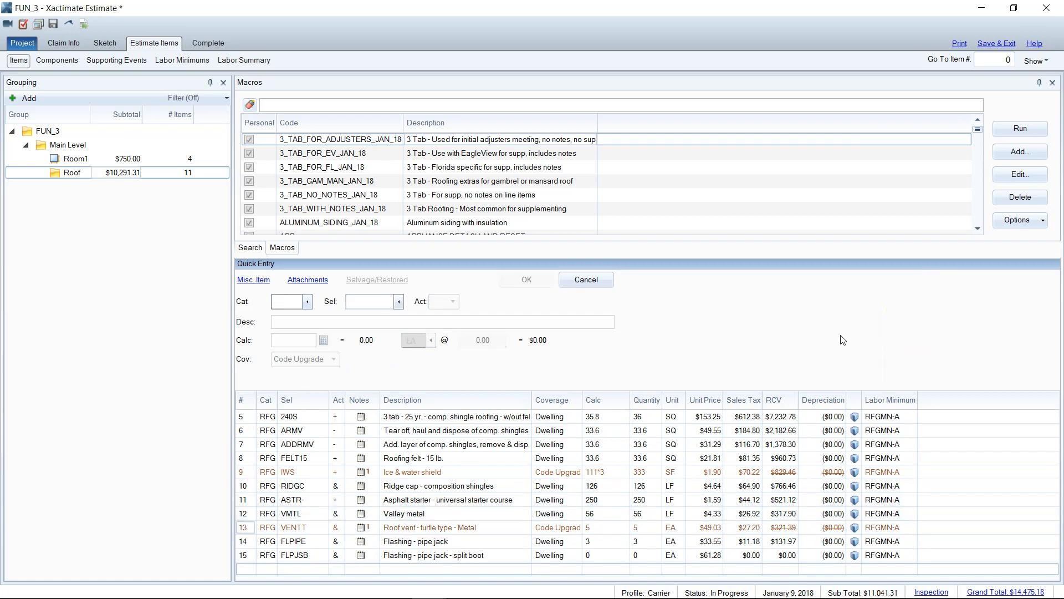
- Preview the Final Draft with/without Removal Depreciation report and examine how the Room1 bid items and Roof code upgrade items print
left_click(958, 46)
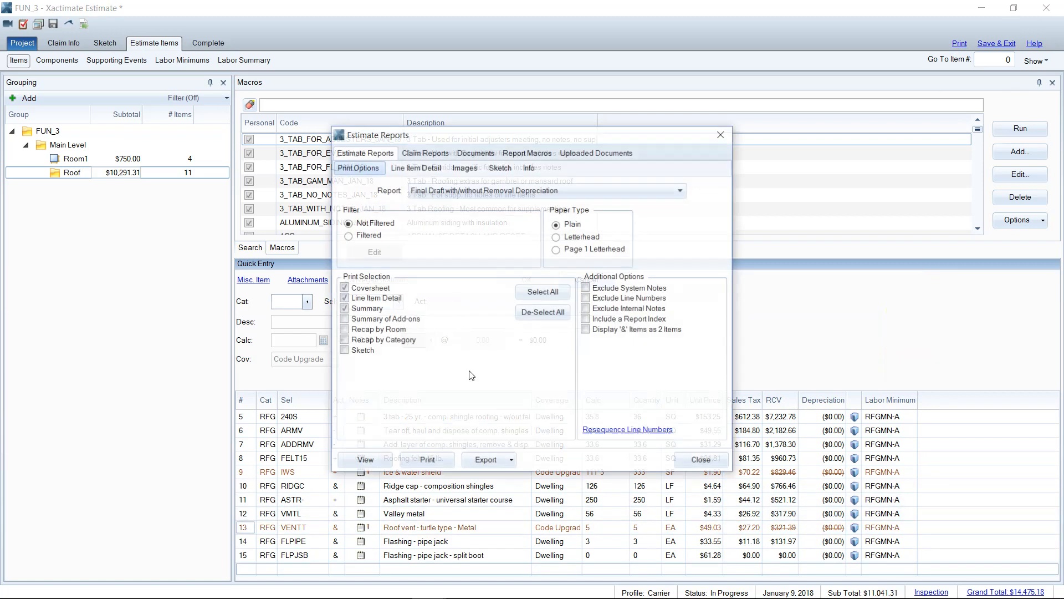
left_click(388, 464)
scroll(376, 349, "down", 10)
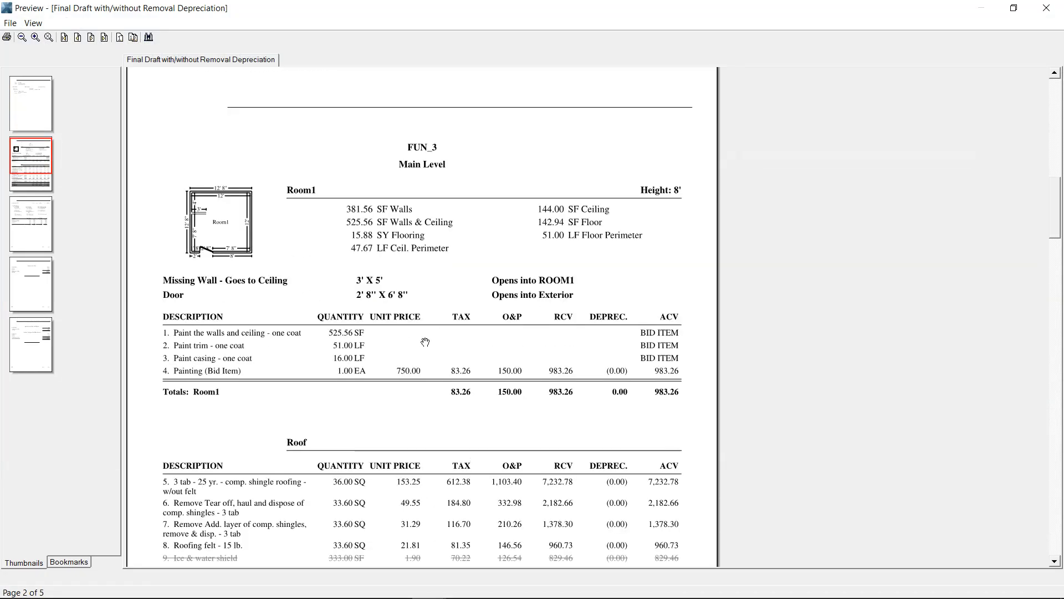
scroll(425, 341, "down", 8)
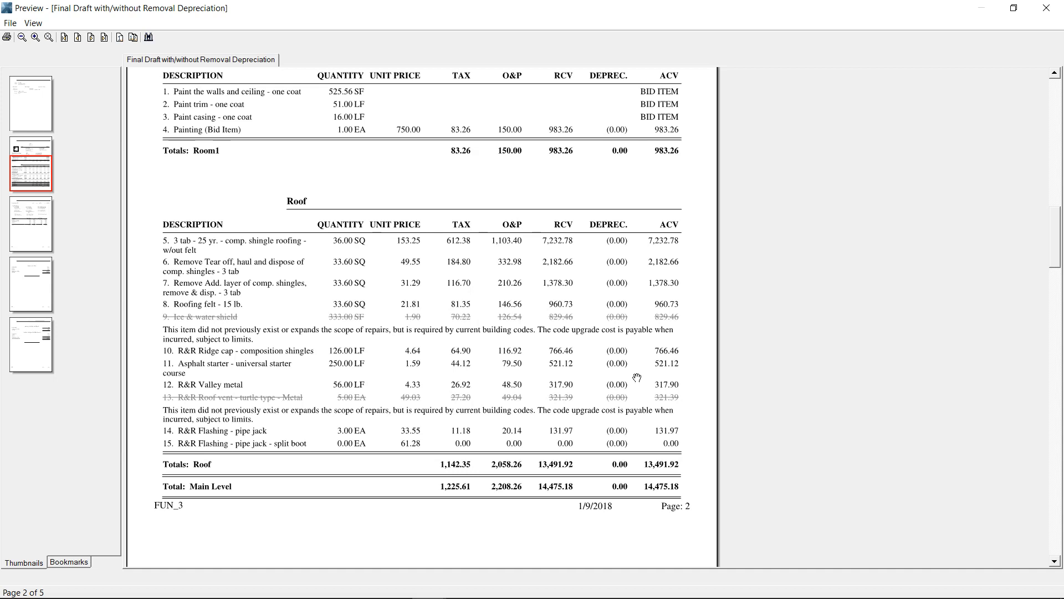
- Review the report's coverage totals and compare the Dwelling summary with the Code Upgrade Paid When Incurred summary
scroll(644, 356, "down", 15)
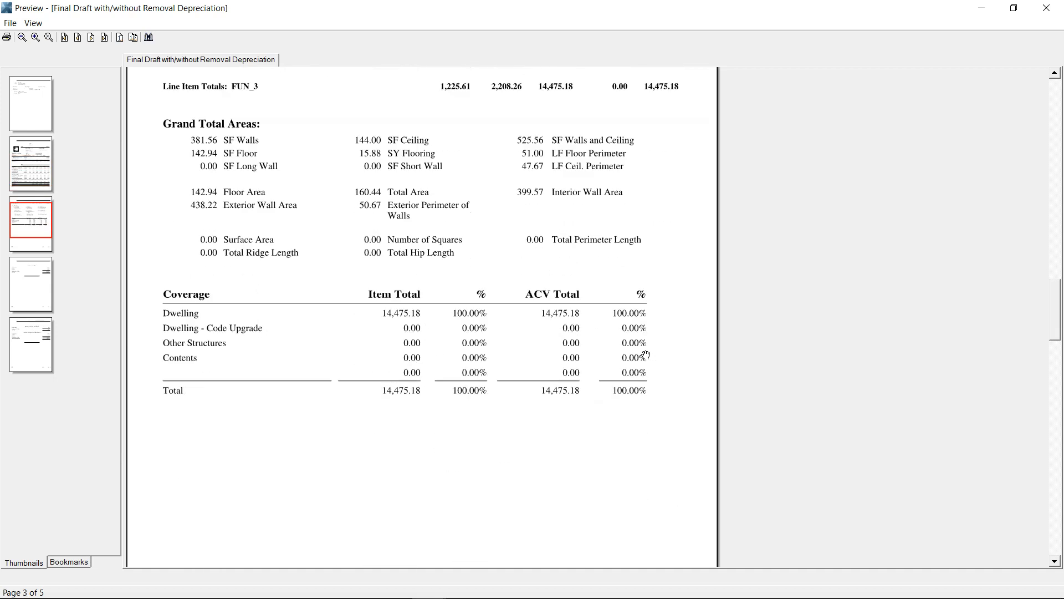
scroll(646, 355, "down", 15)
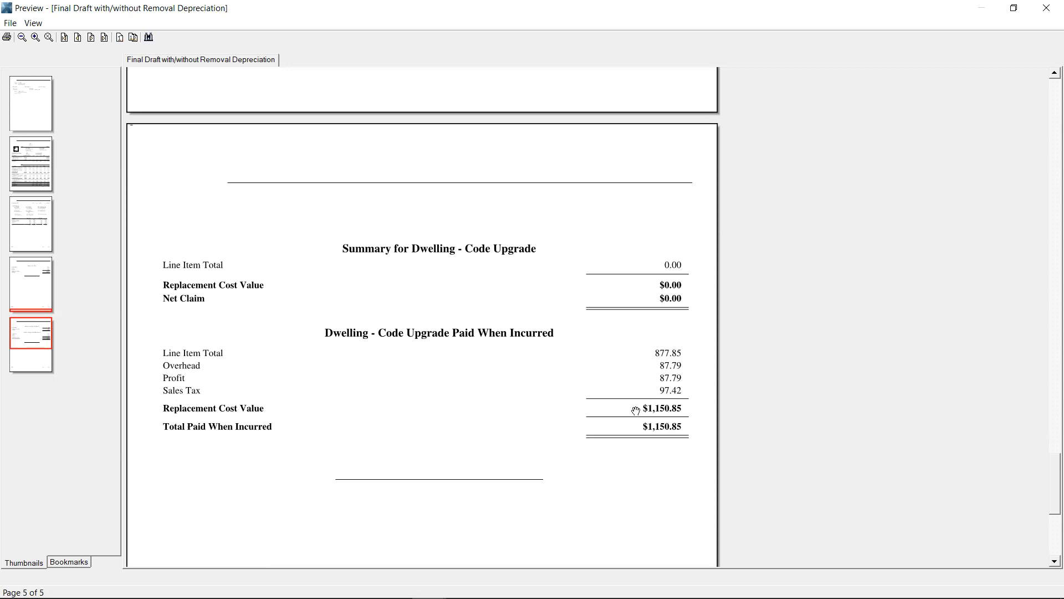
scroll(649, 399, "up", 5)
scroll(649, 399, "up", 11)
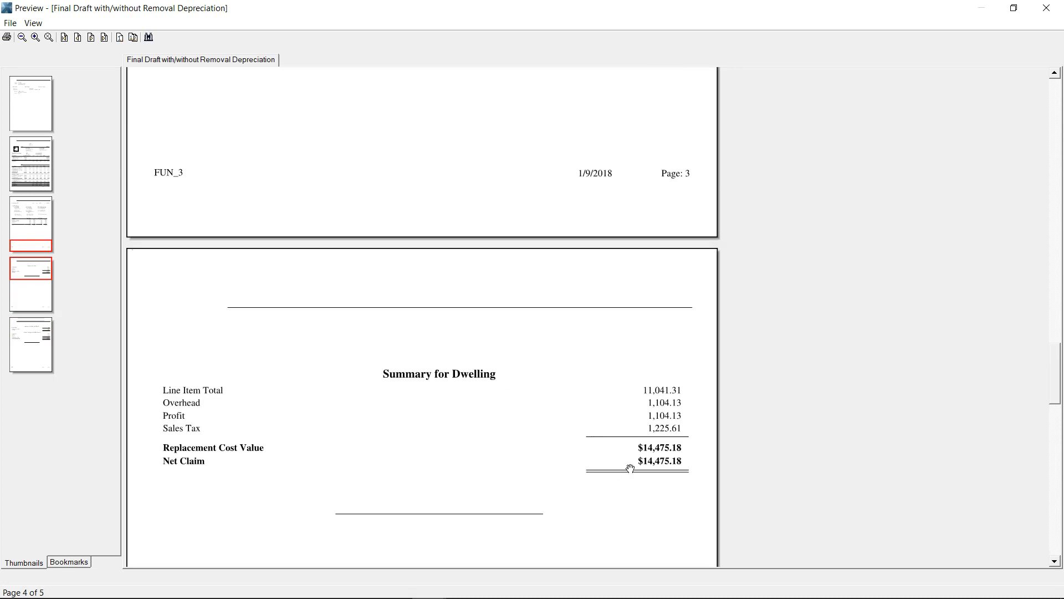
mouse_move(1053, 389)
left_mouse_down()
mouse_move(1046, 498)
mouse_move(1052, 391)
left_mouse_up()
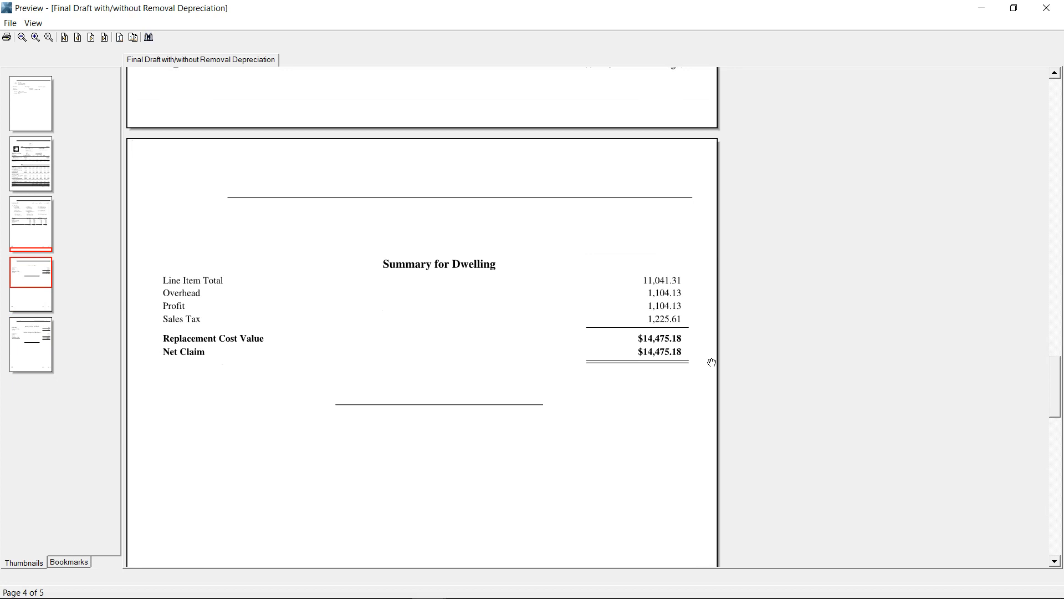
- Recheck the printed painting bid items and struck-through roof items against the Code Upgrade Paid When Incurred summary on the last page
left_click(1055, 107)
left_click(1054, 110)
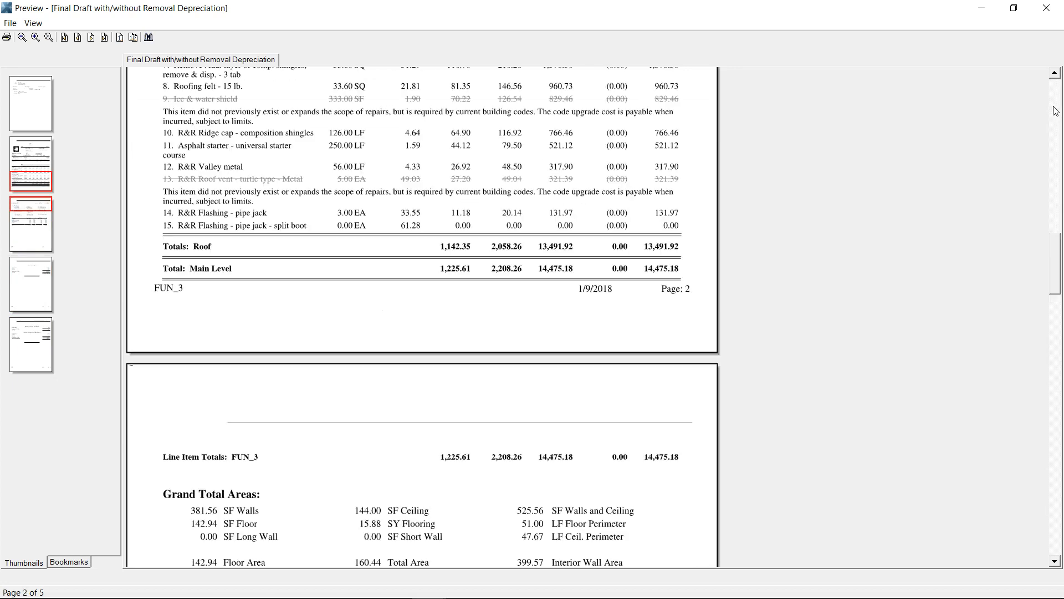
scroll(1049, 249, "up", 5)
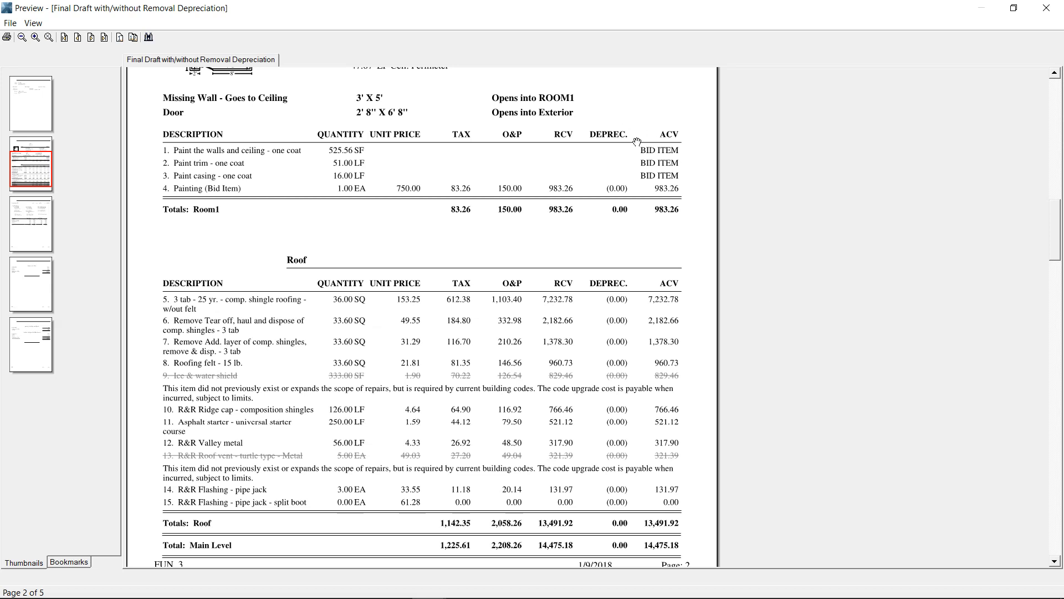
scroll(619, 148, "up", 2)
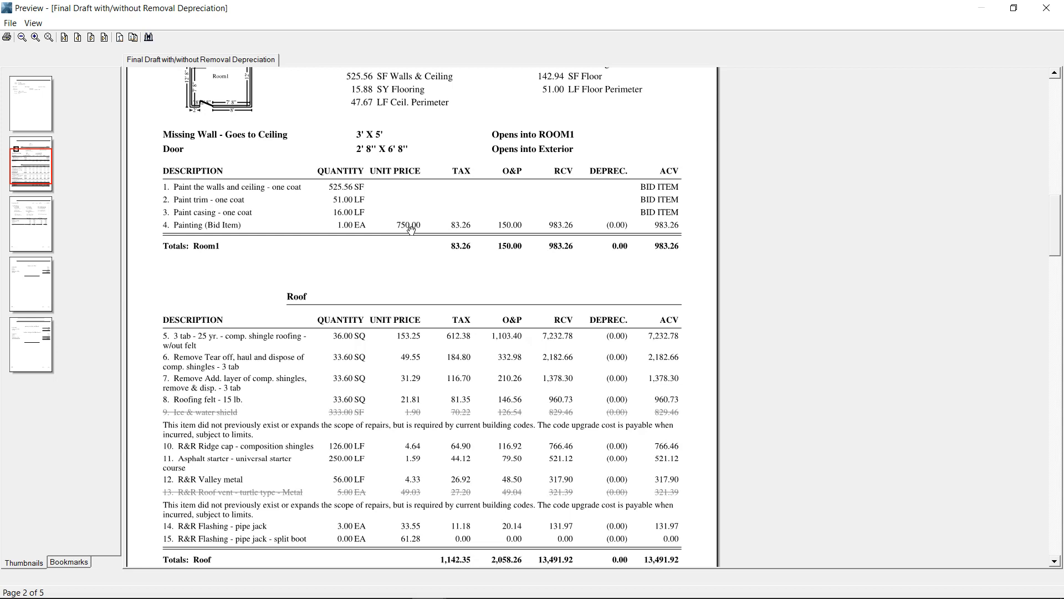
scroll(420, 302, "down", 3)
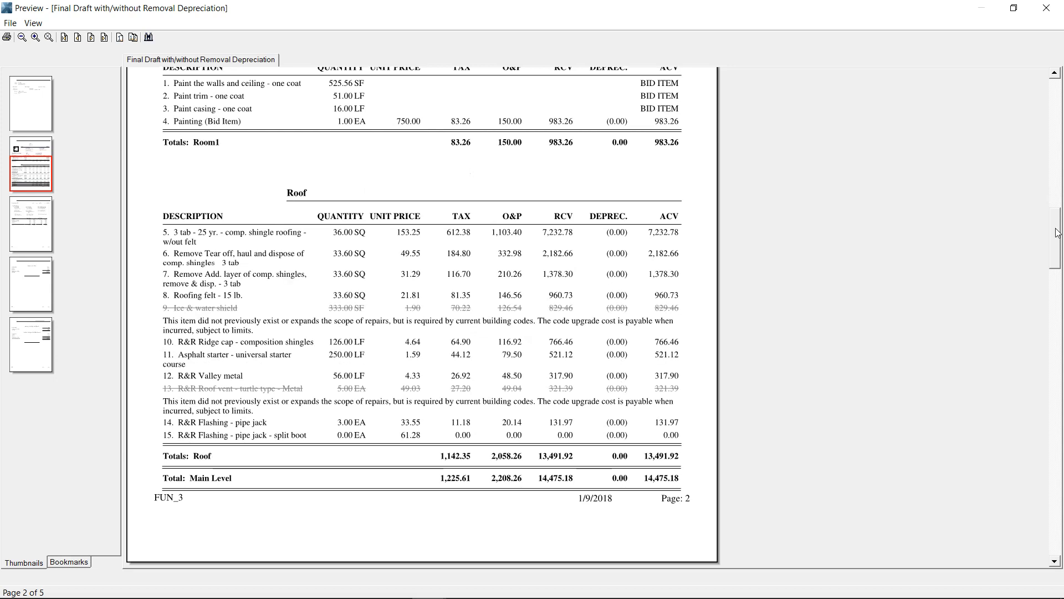
left_click_drag(1056, 232, 1053, 488)
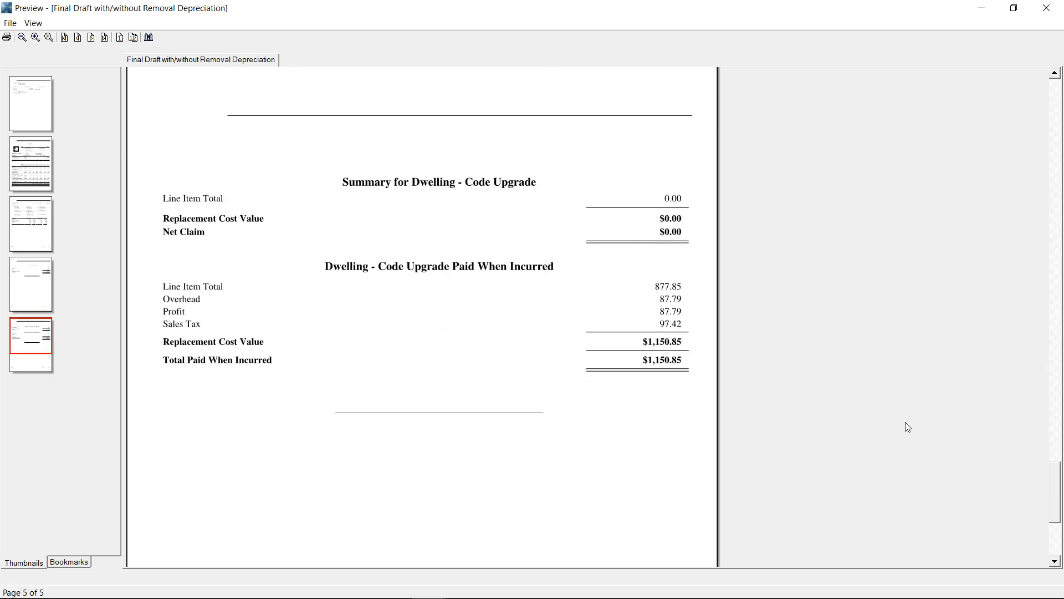